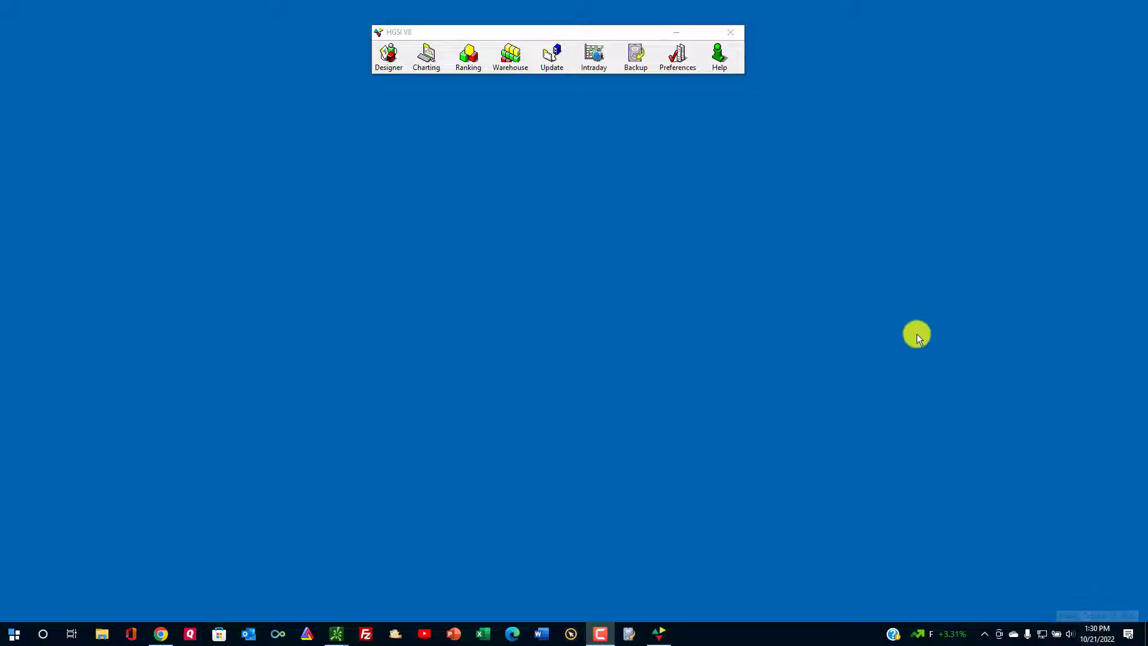
In Designer, list all saved user SmartGroups under User SmartGroups and open the Manage User SmartGroups dialog.
drag(529, 33, 521, 36)
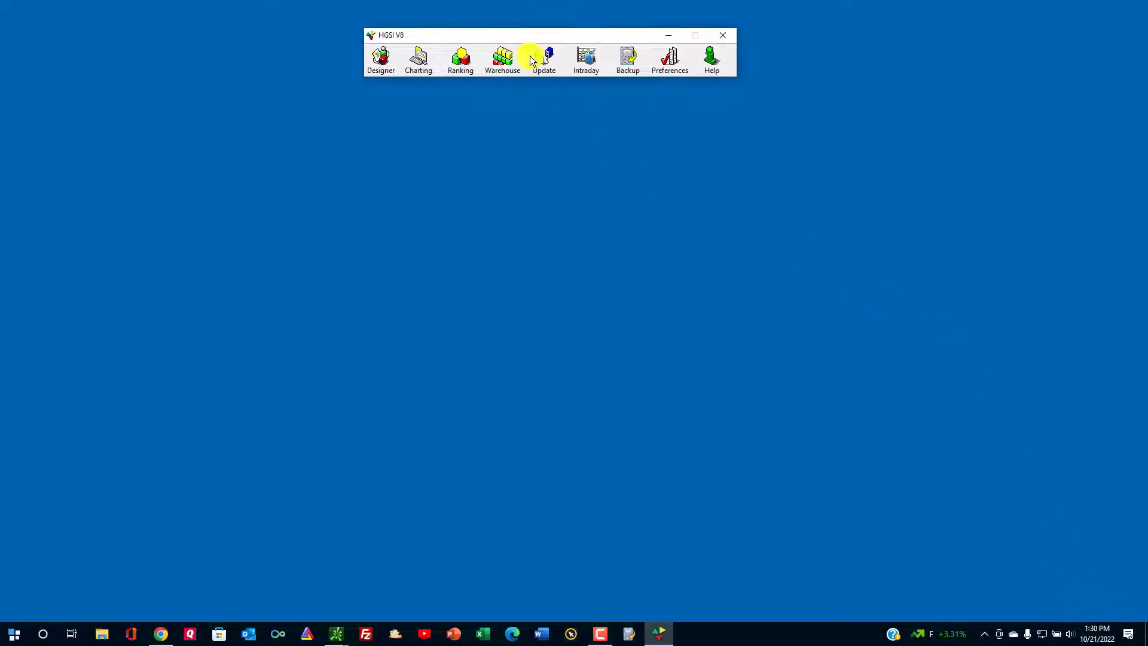
click(379, 71)
click(128, 276)
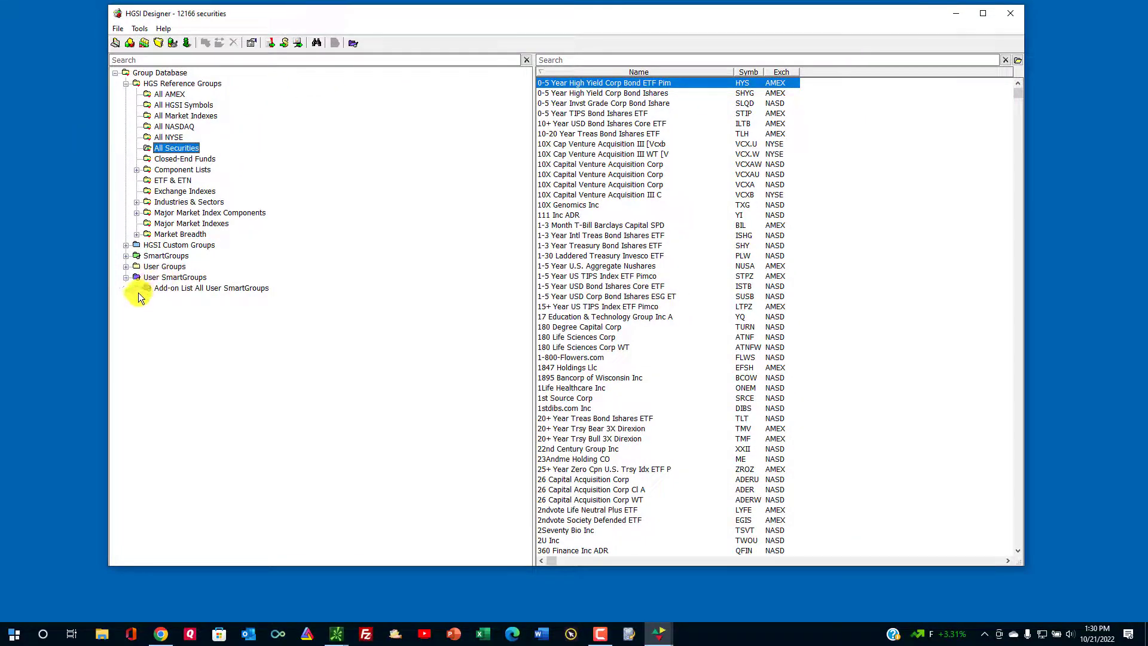
click(137, 288)
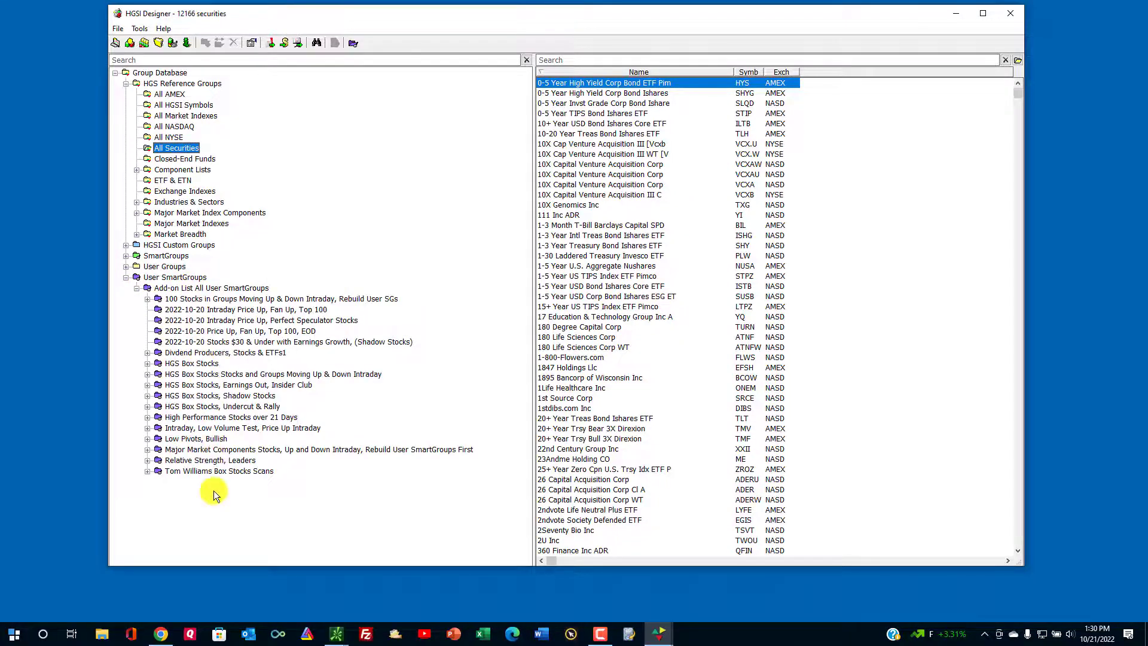
click(311, 302)
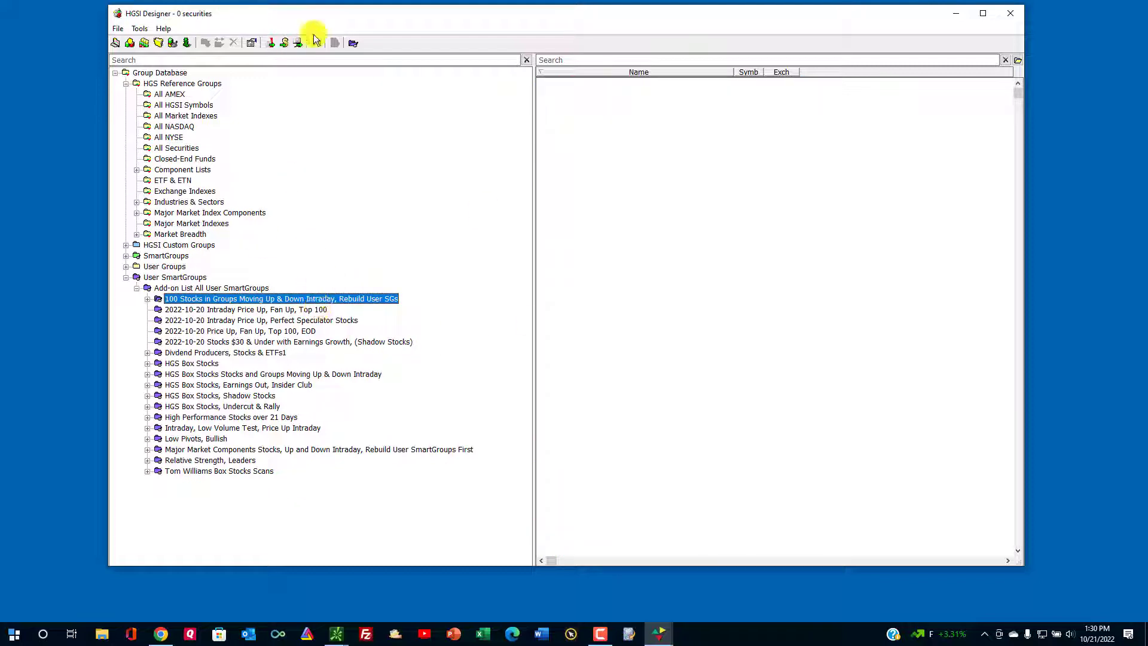
click(352, 44)
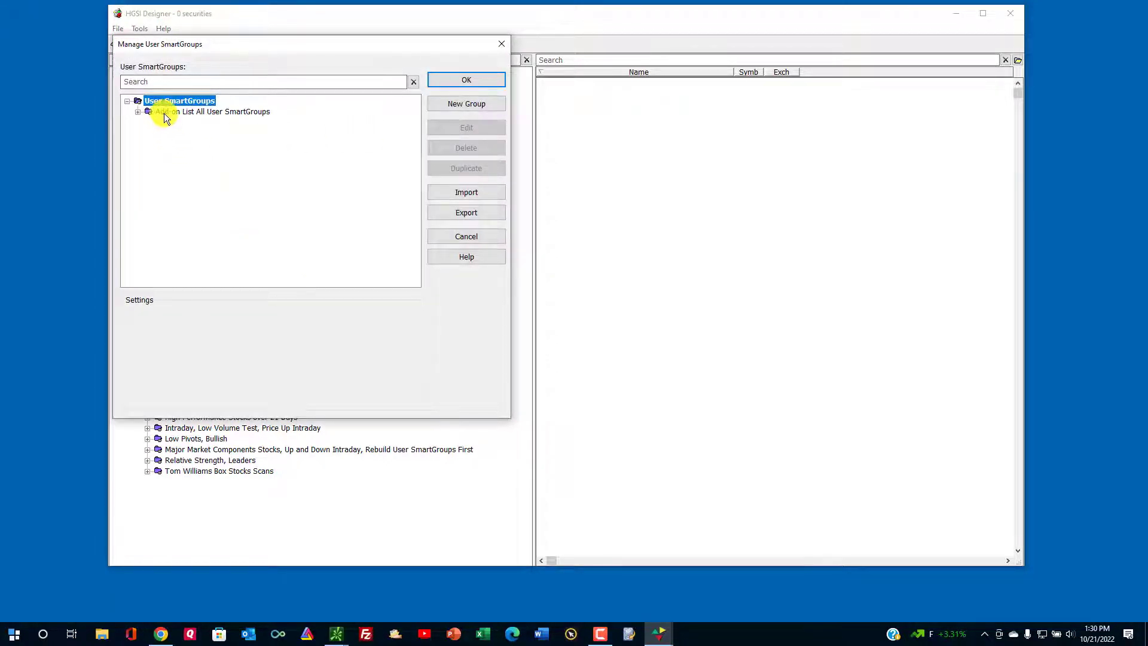
click(147, 111)
double_click(141, 113)
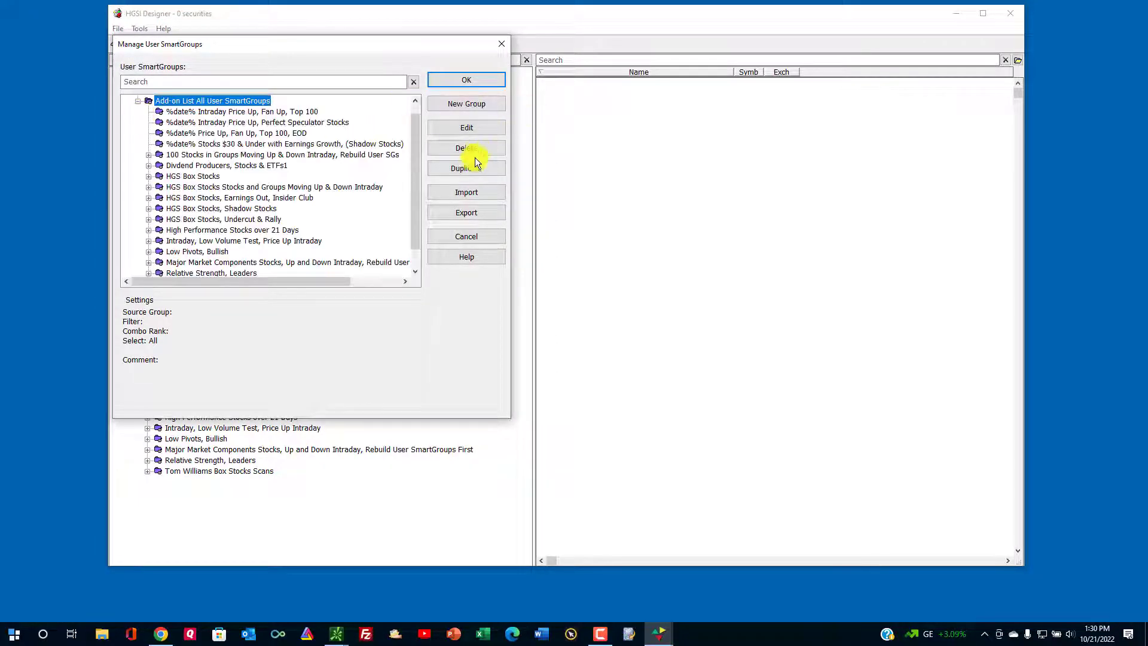
click(475, 128)
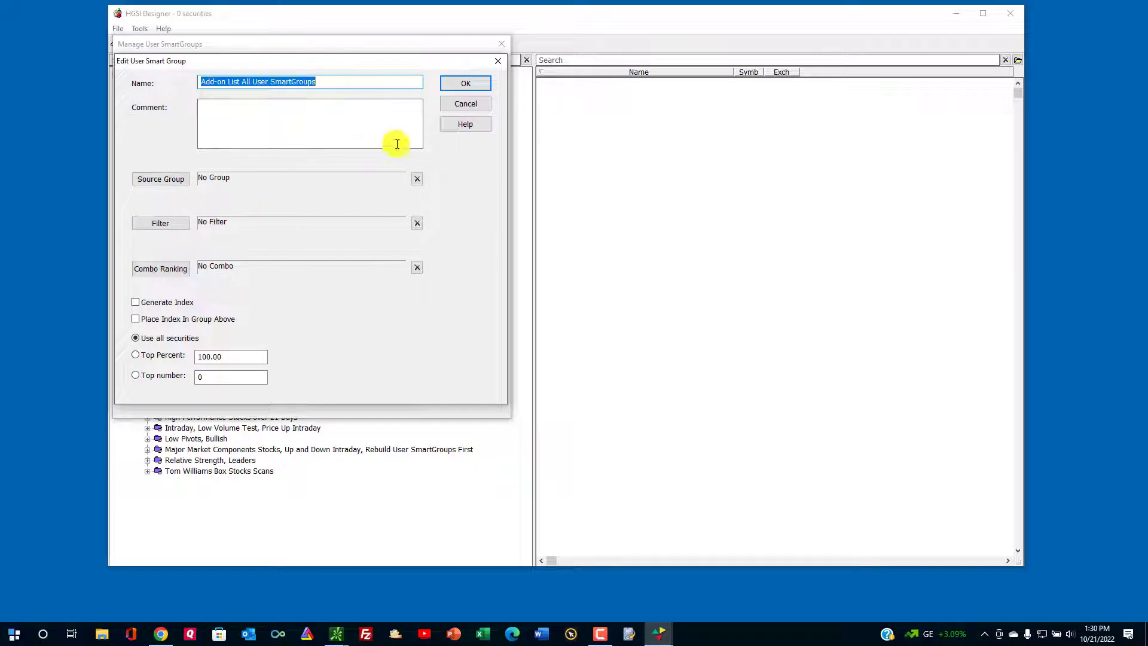
click(458, 104)
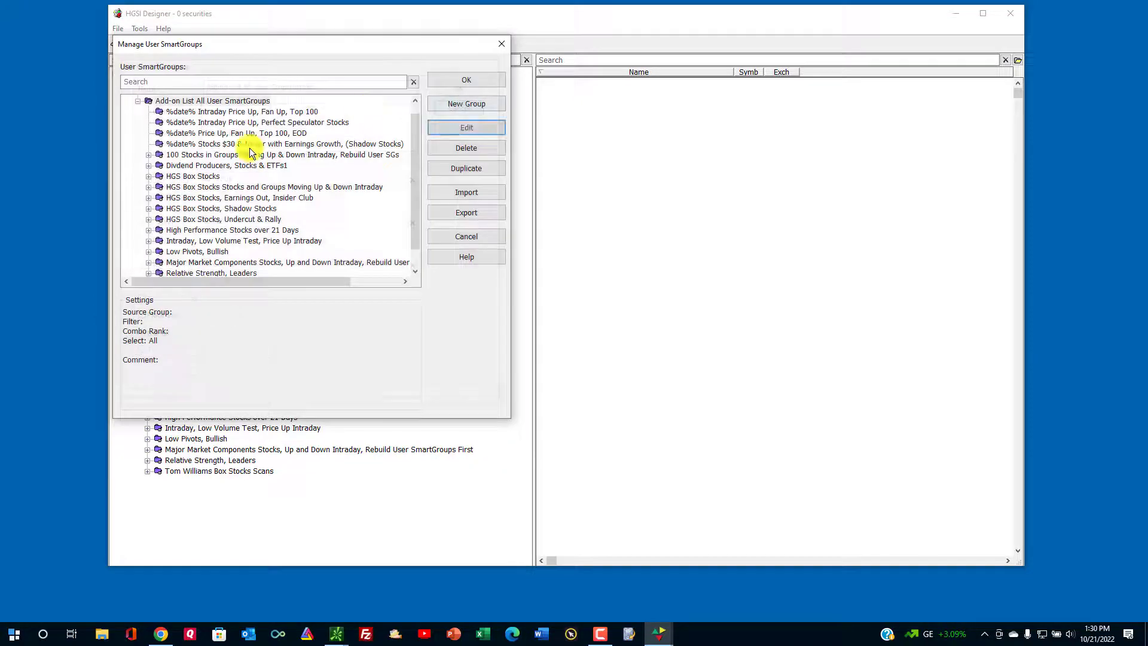
click(175, 113)
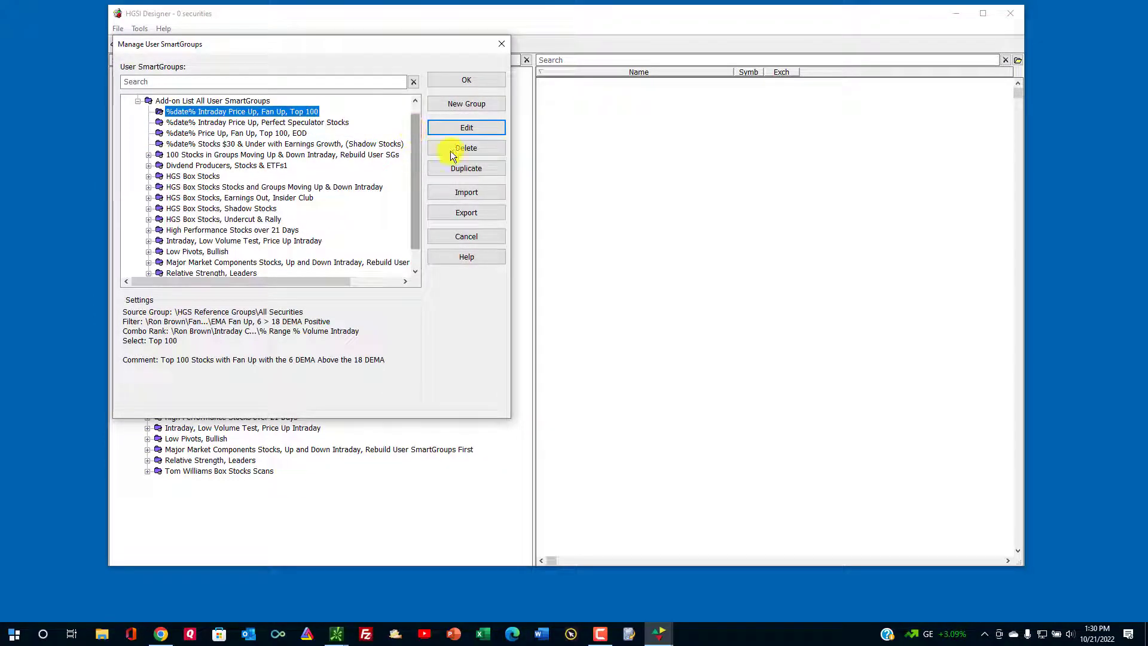
click(465, 129)
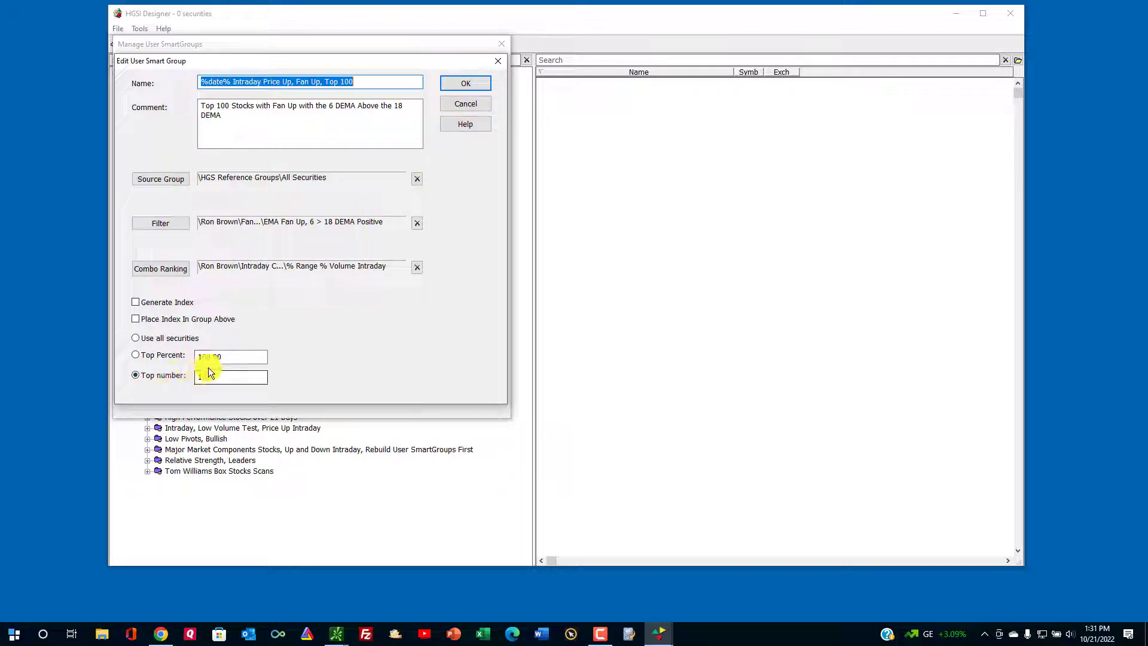
click(465, 103)
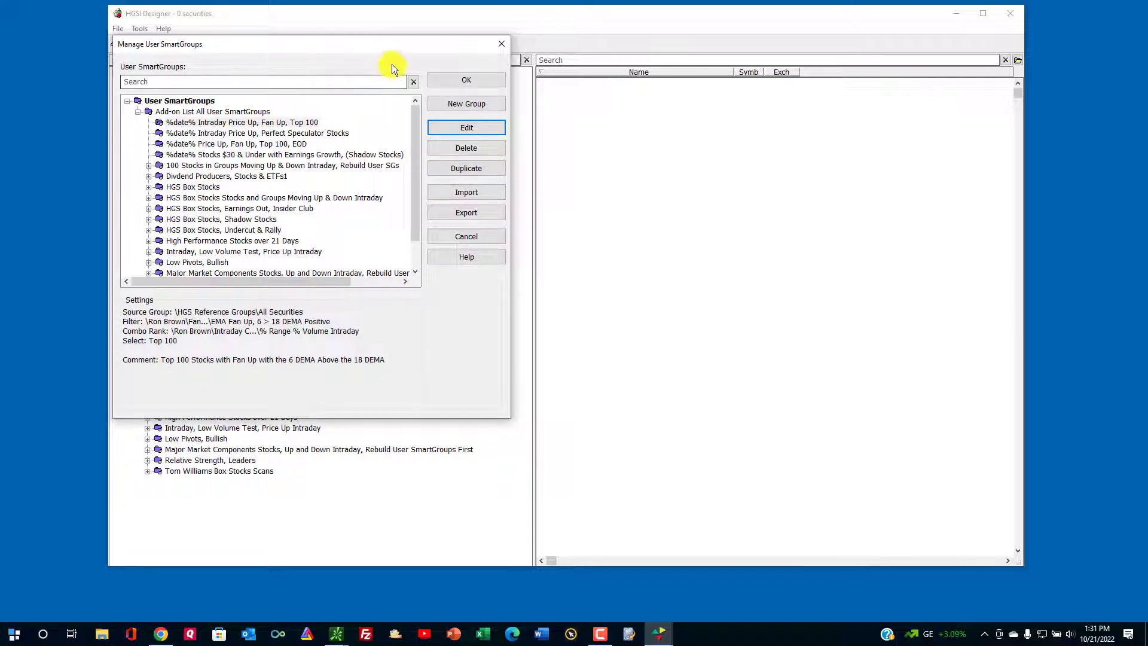
drag(383, 46, 420, 78)
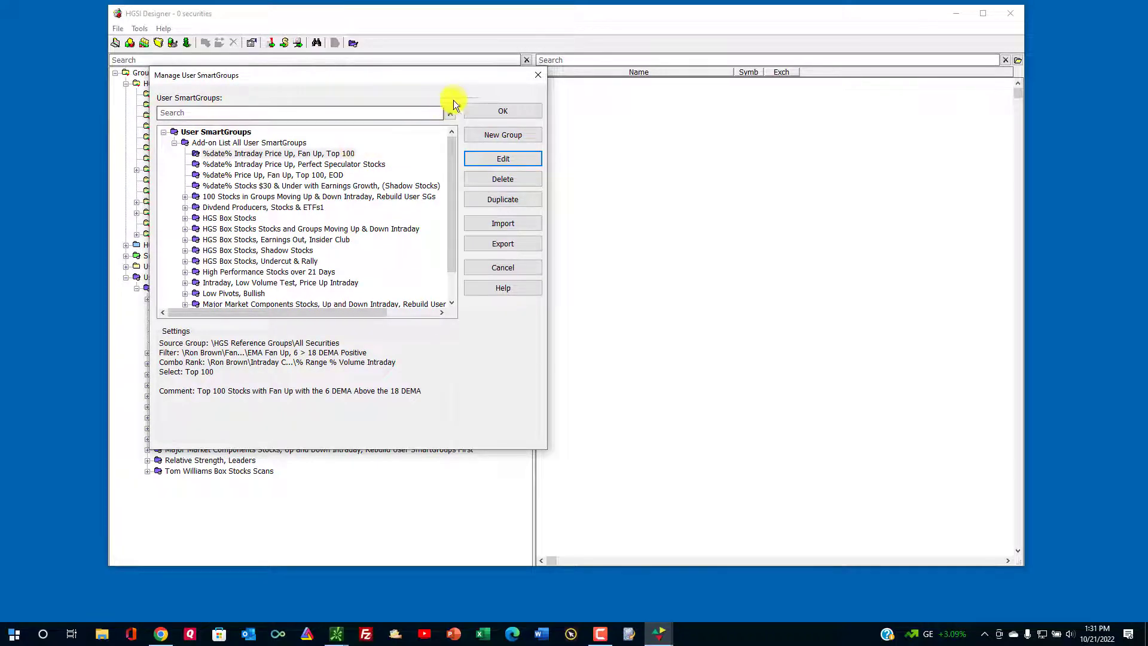
click(537, 79)
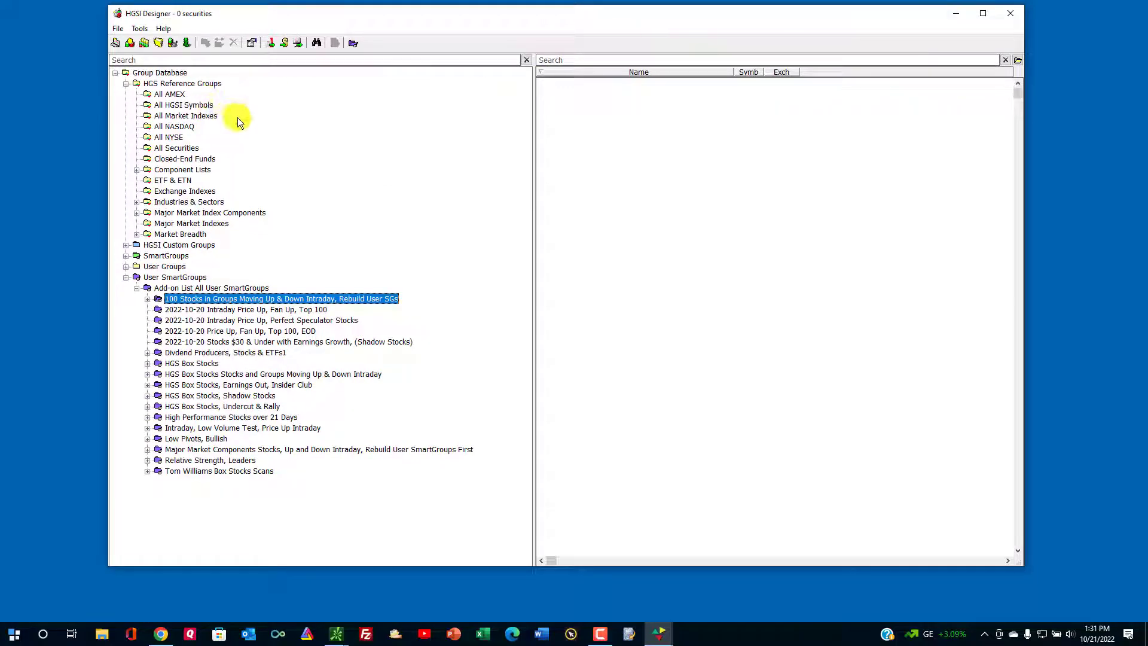
Show the 175 indexes under Industries & Sectors > Industries and rebuild the indexes in that group.
click(137, 202)
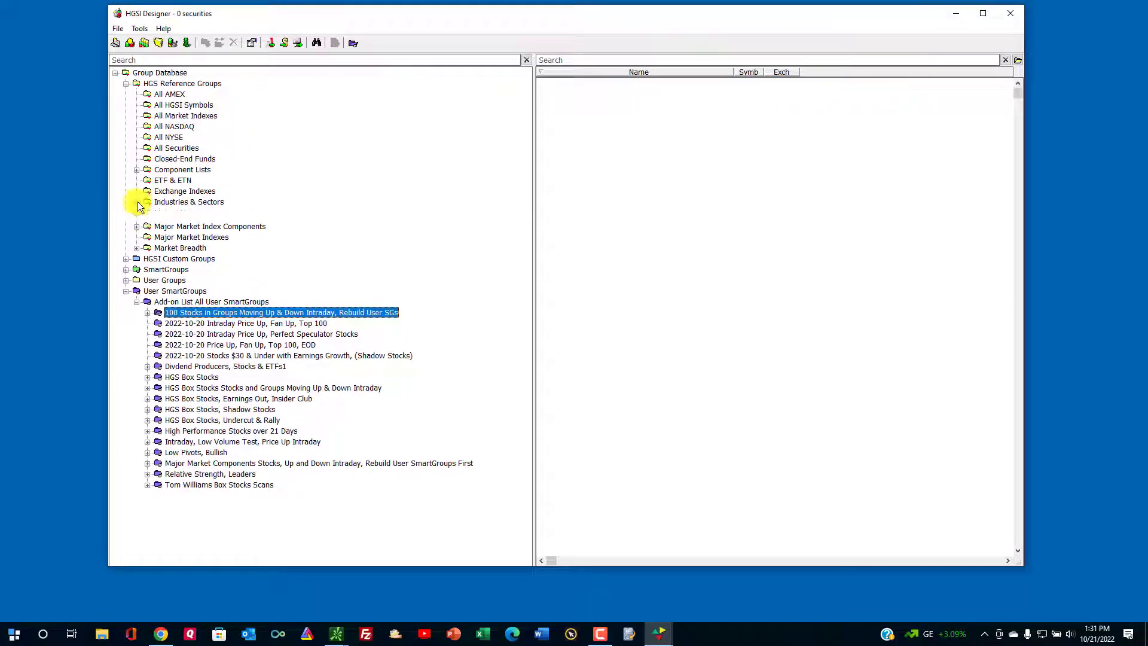
click(179, 212)
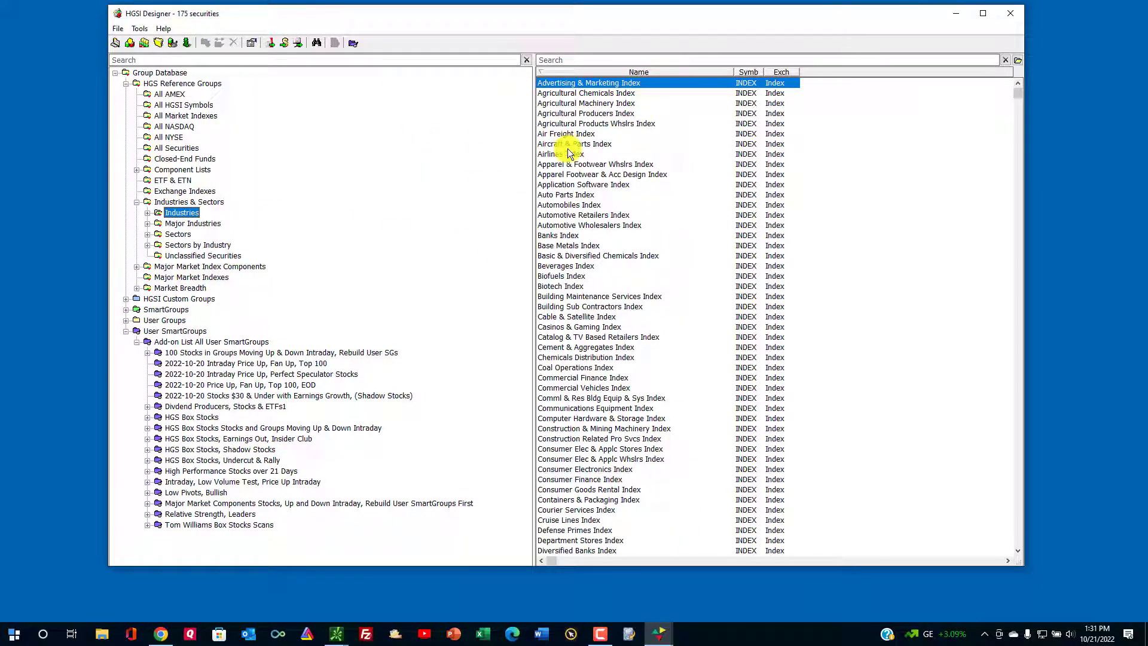
click(139, 28)
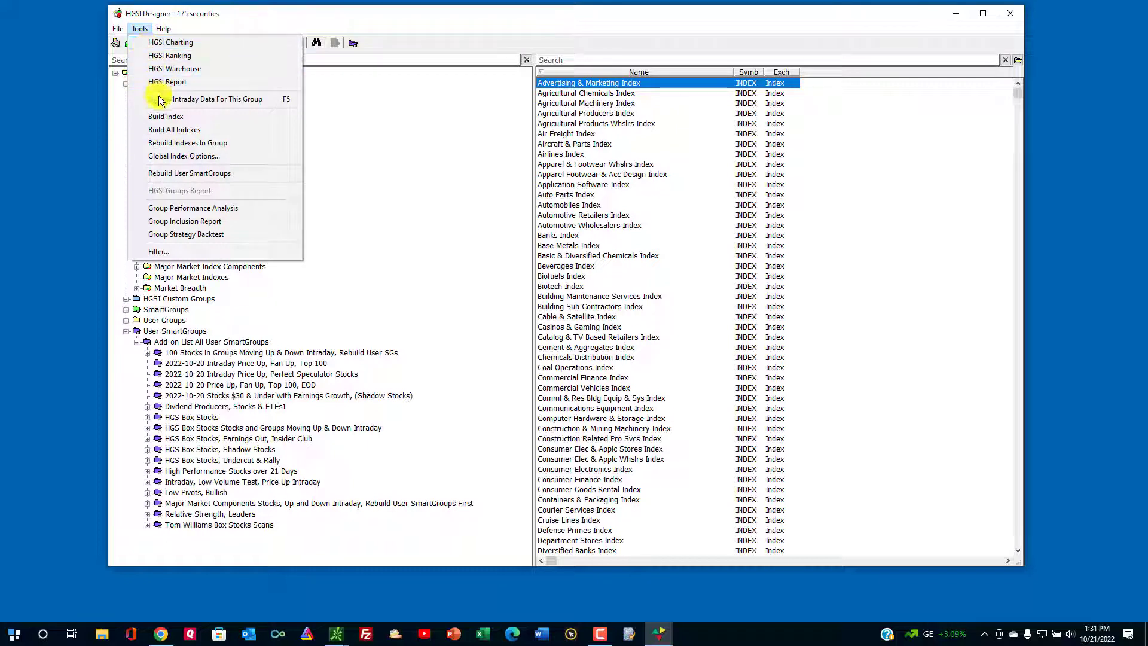
click(239, 144)
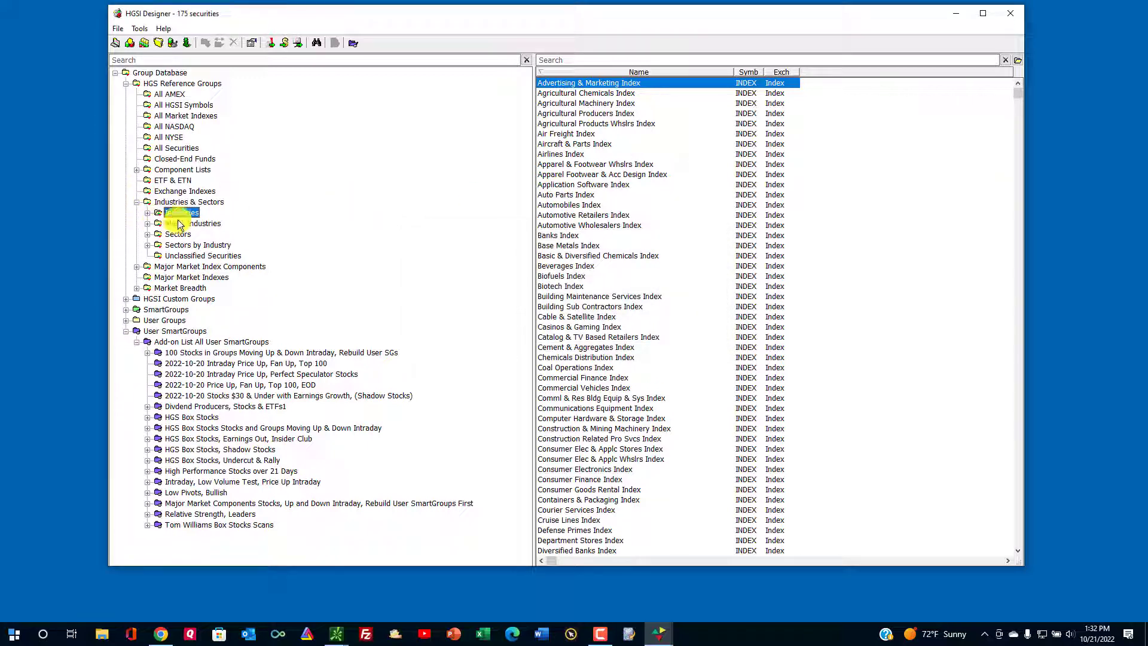
Open Industries in a maximized Warehouse with the 01 Top Down, % Price Chg 1 Day view.
click(144, 43)
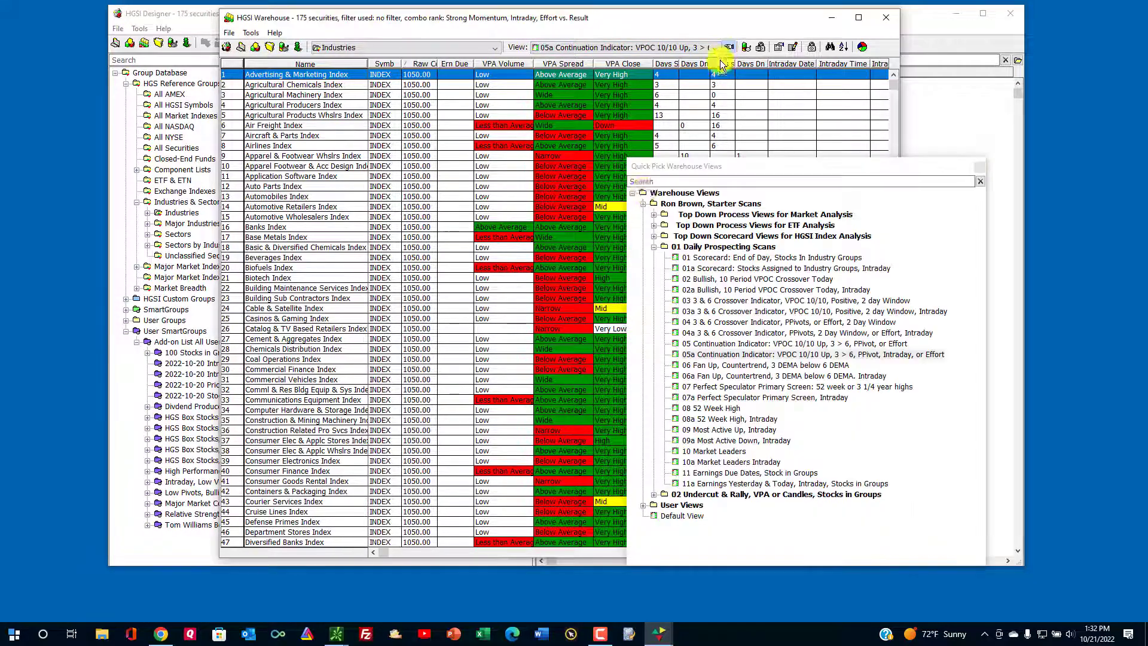
click(729, 47)
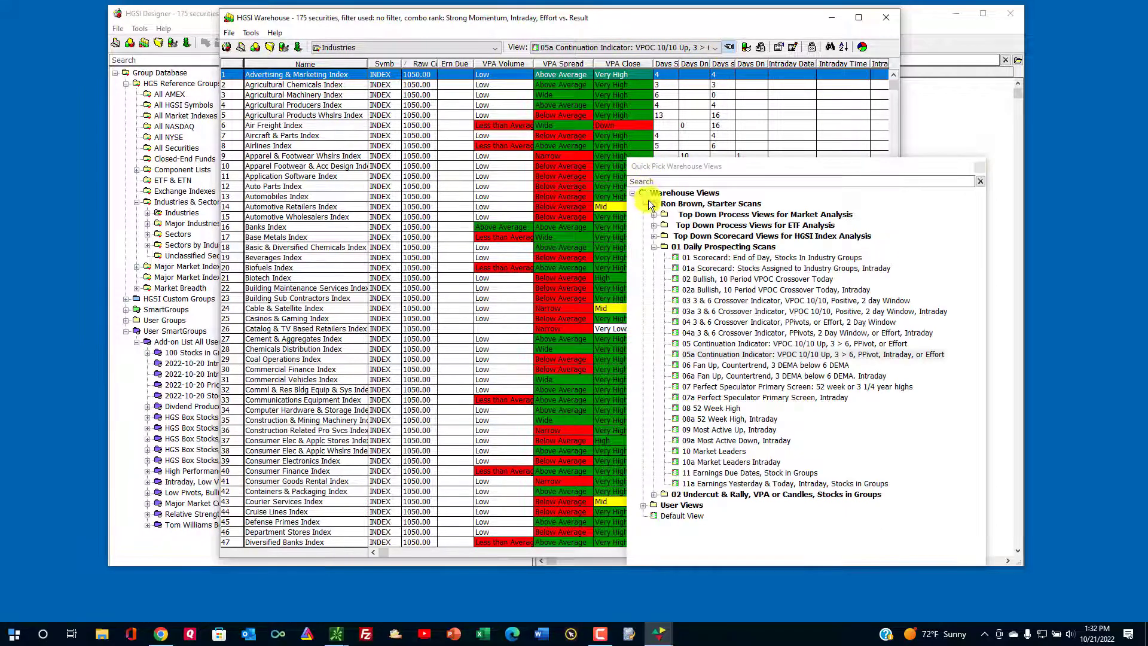
click(658, 235)
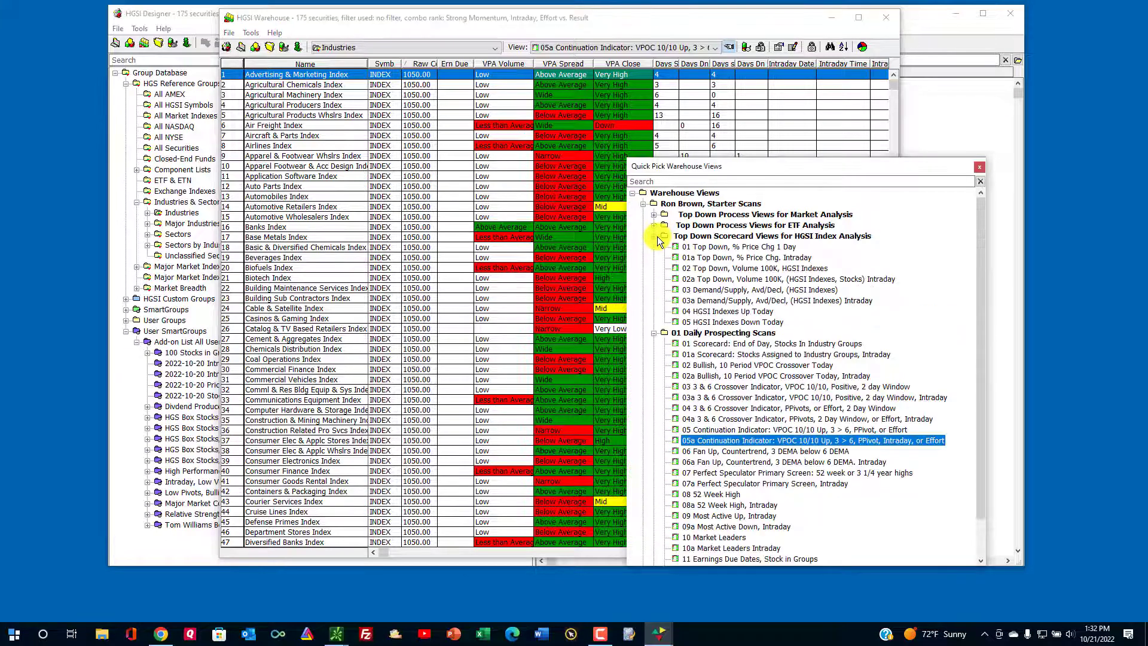
click(763, 247)
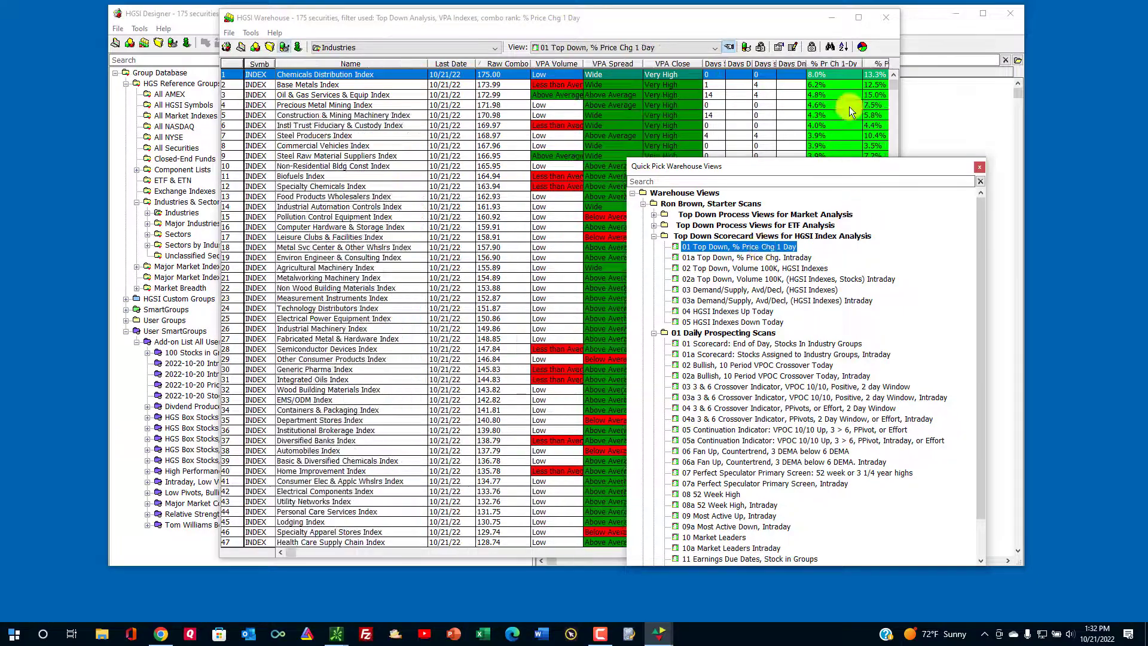
click(858, 18)
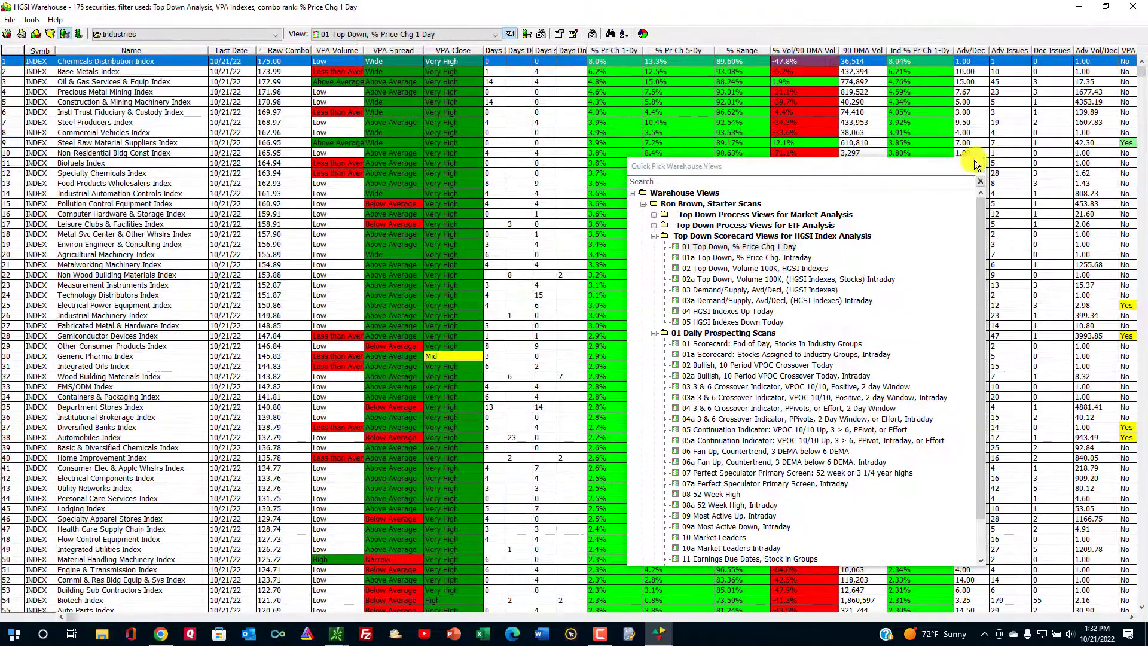
Move the views list aside and step down the top industries to Precious Metal Mining Index.
click(978, 161)
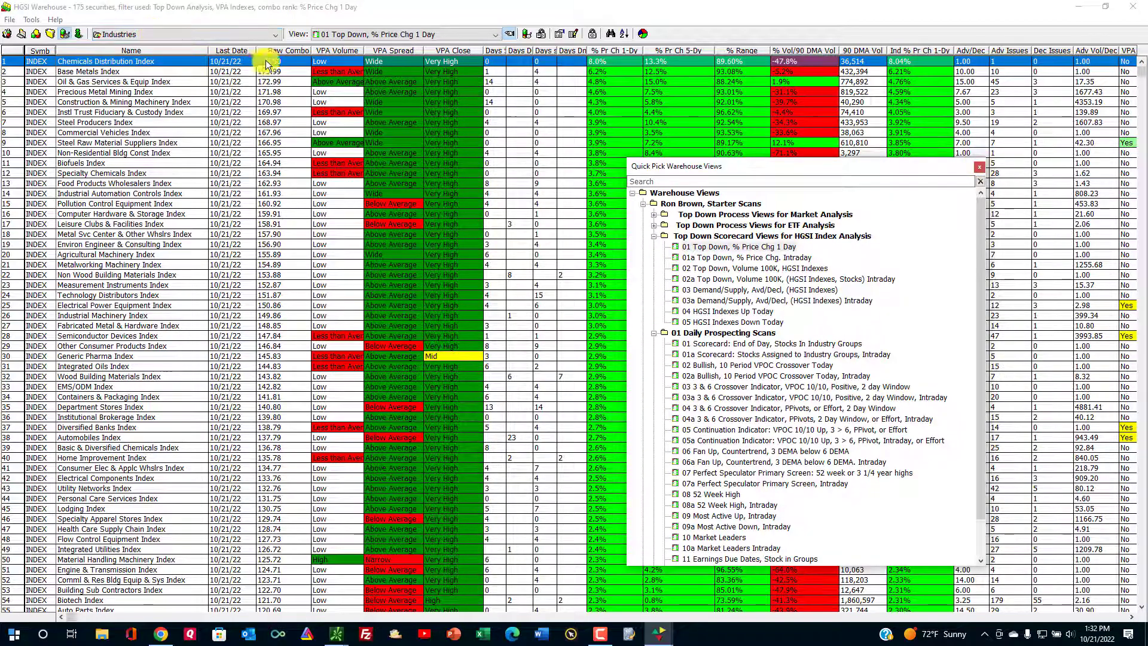
click(152, 61)
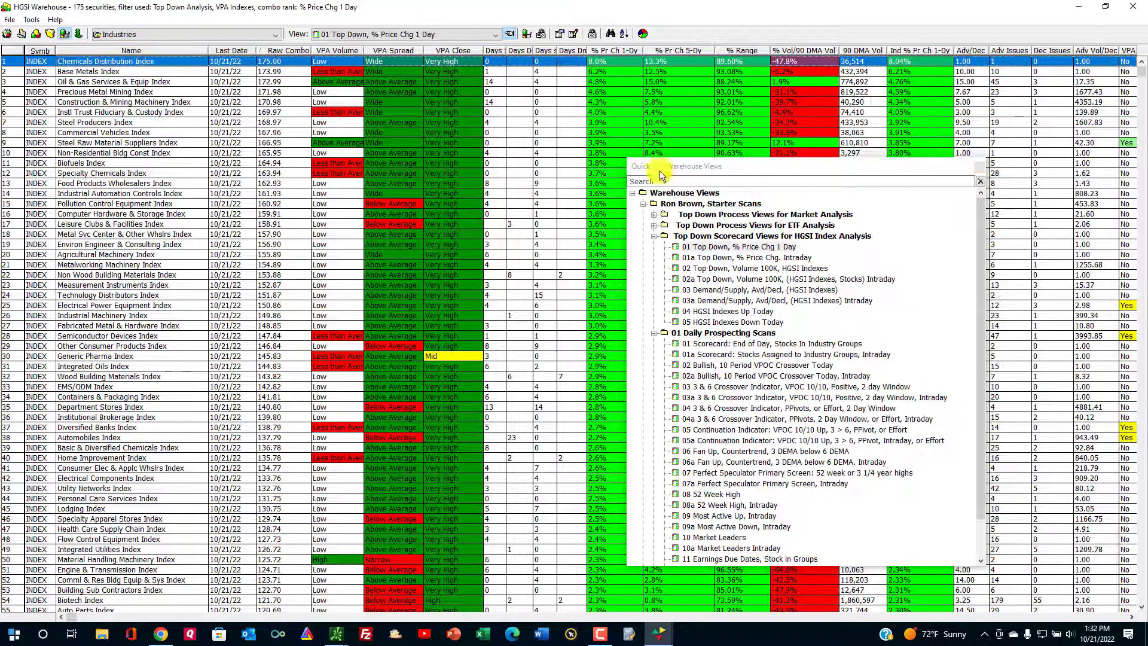
drag(745, 166, 858, 169)
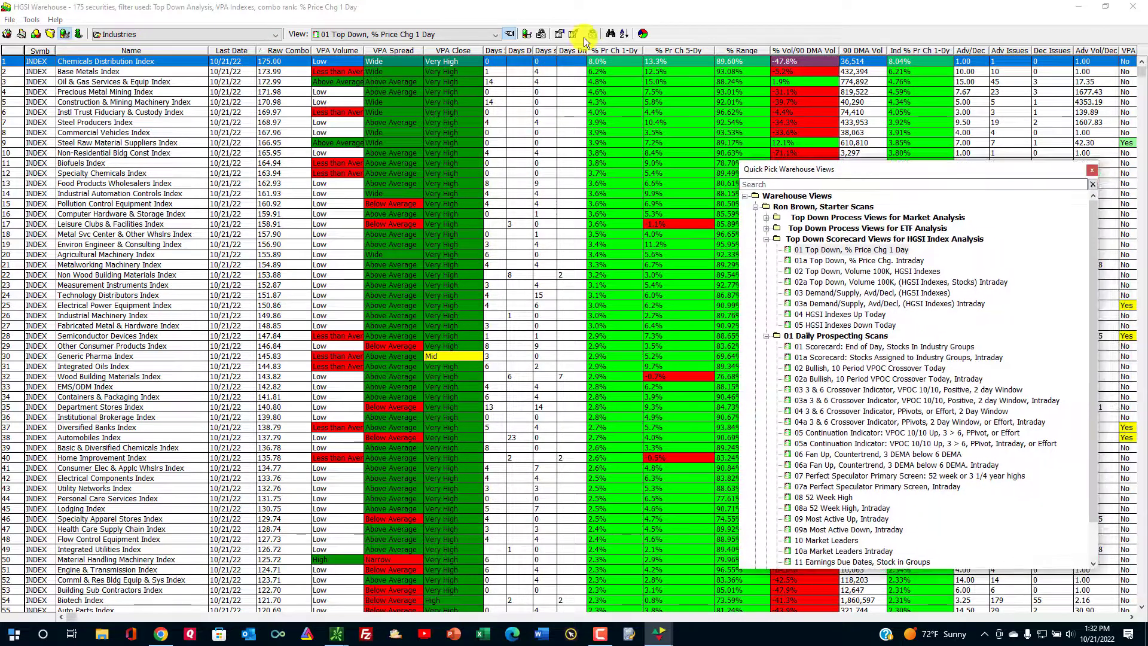
click(149, 72)
click(144, 82)
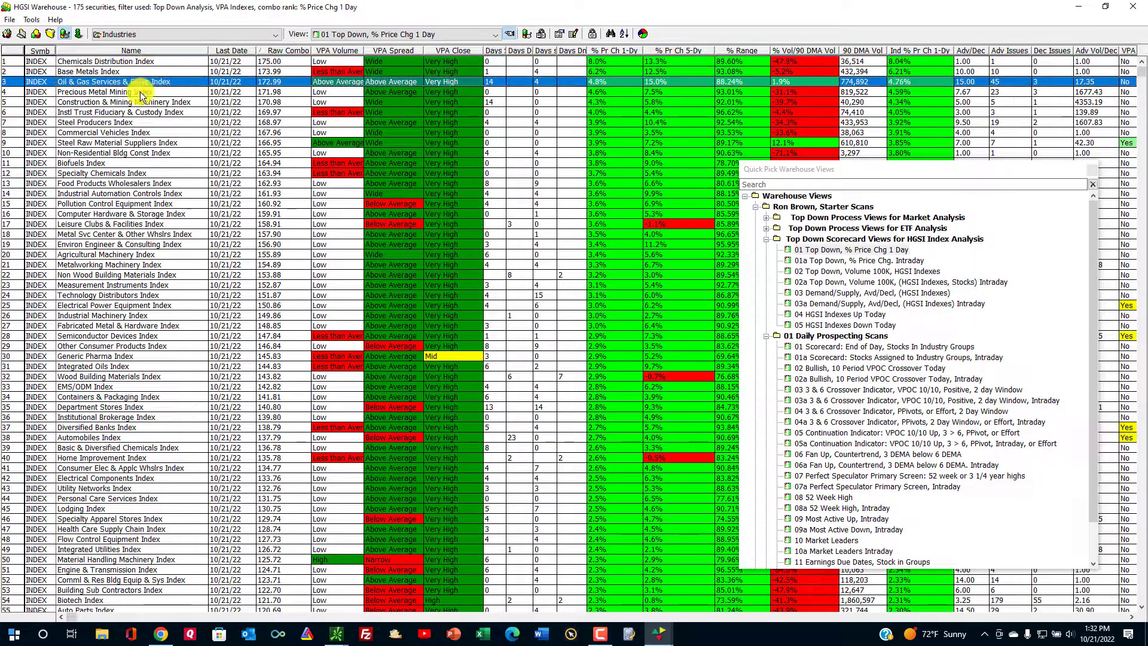
click(141, 94)
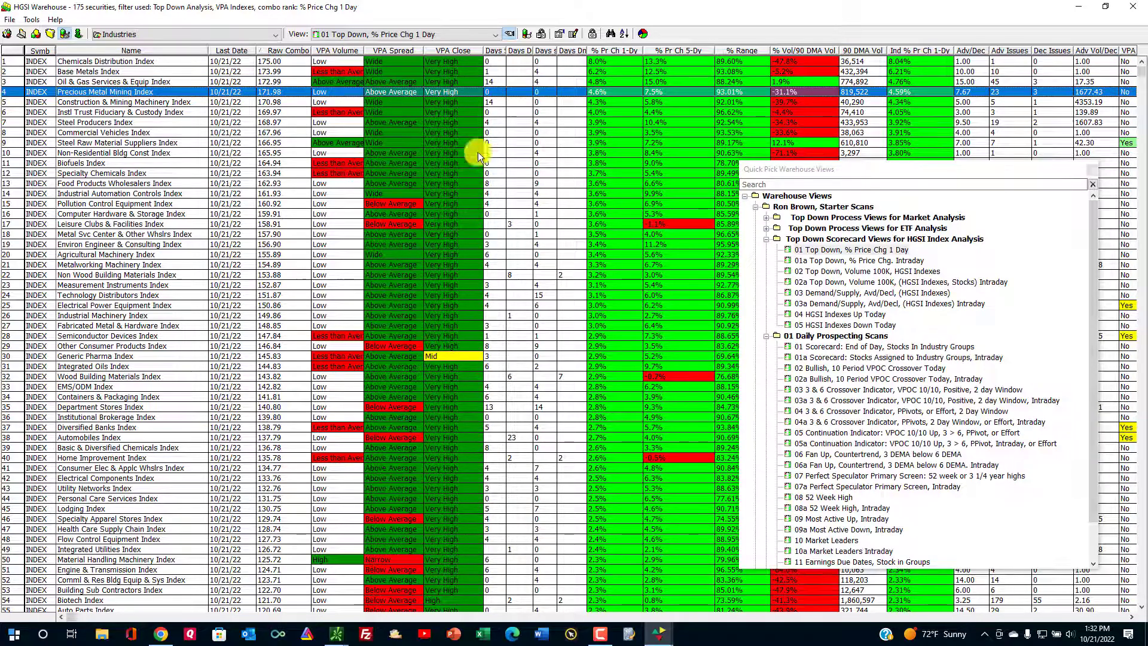
Cycle through the 03 Demand/Supply, 04 HGSI Indexes Up Today and 05 Down Today views.
click(849, 293)
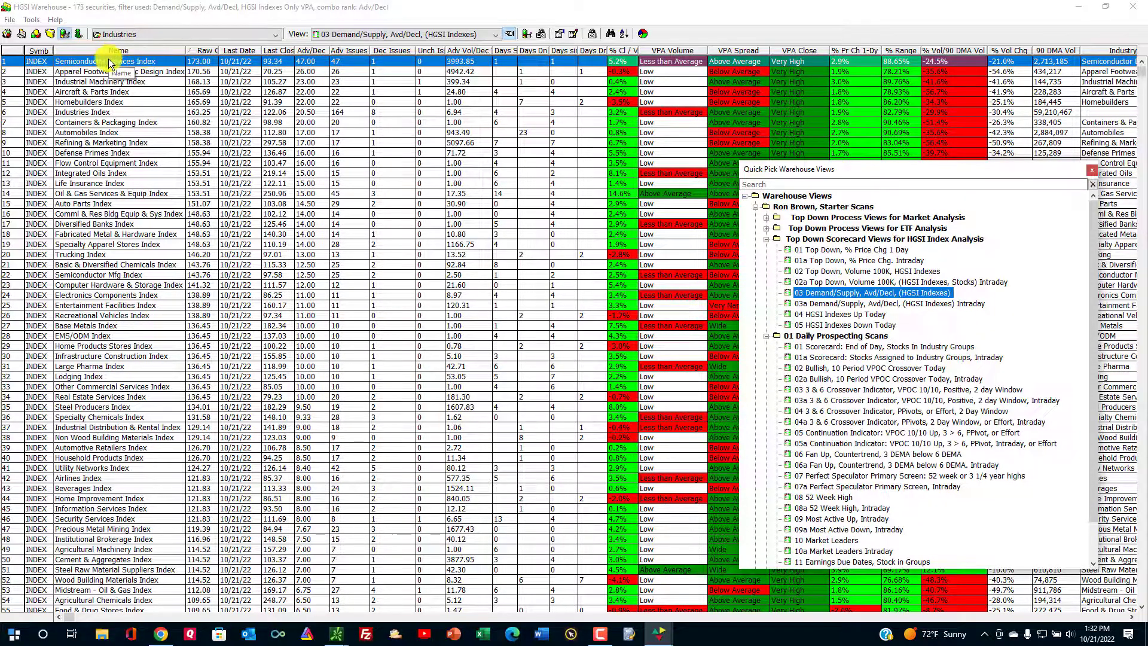
click(365, 61)
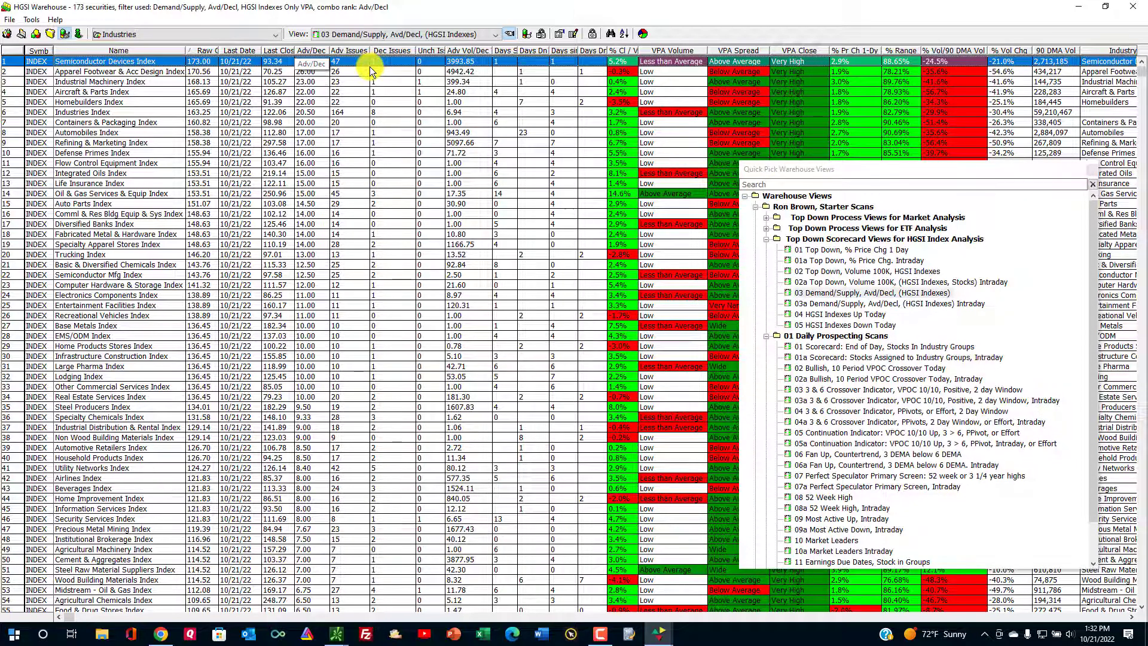
click(853, 312)
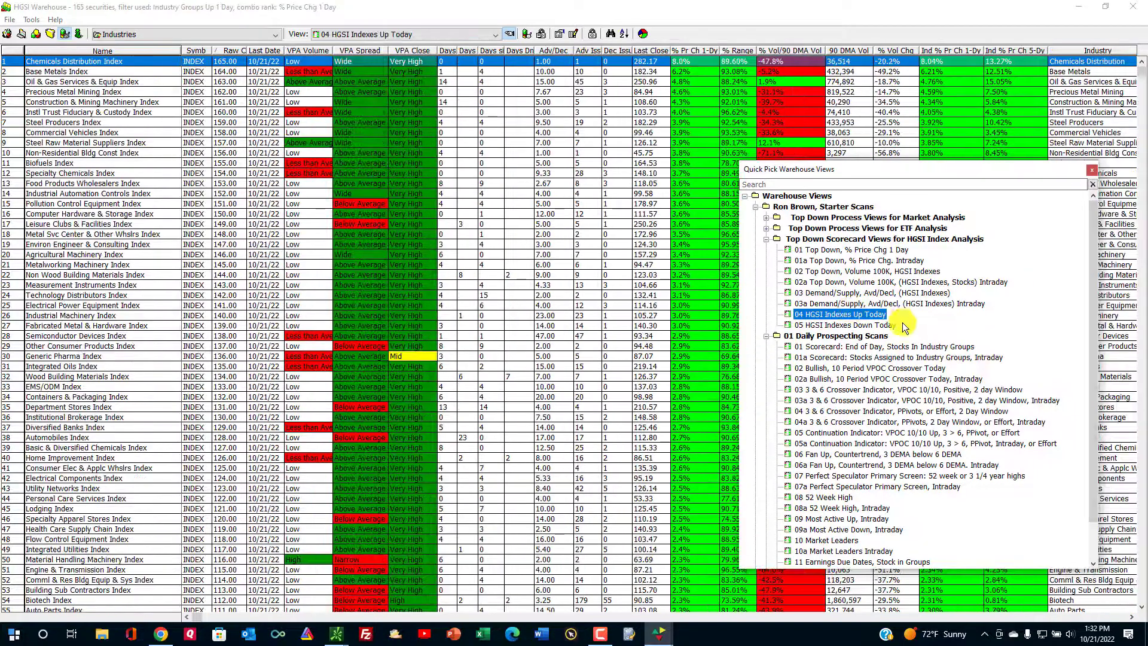
click(209, 10)
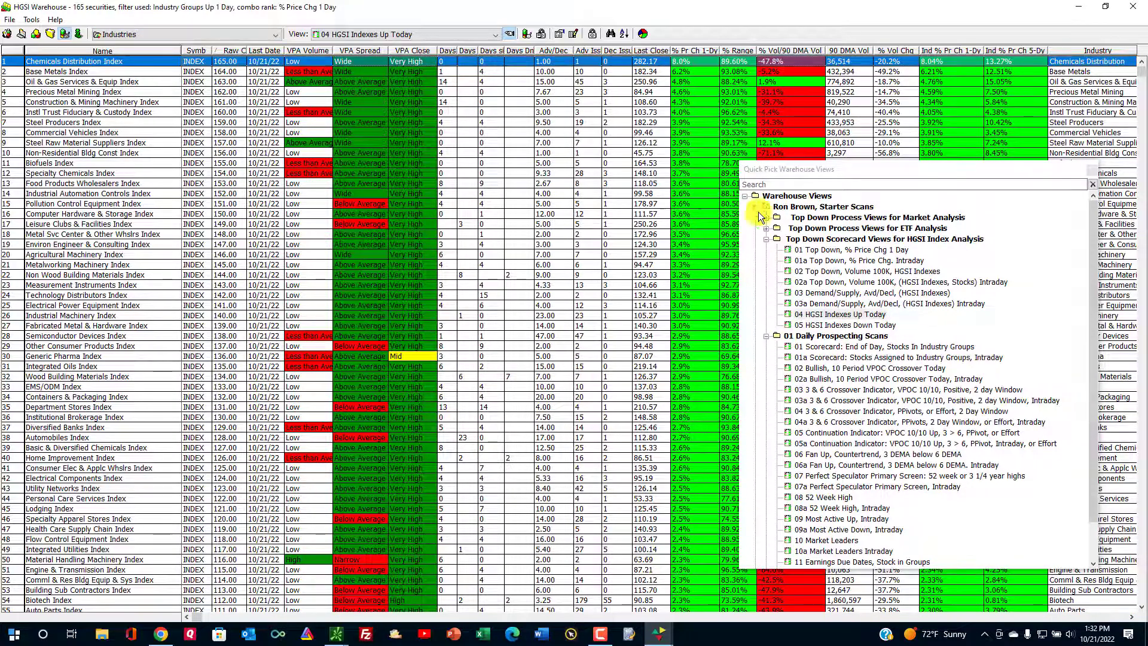
click(861, 328)
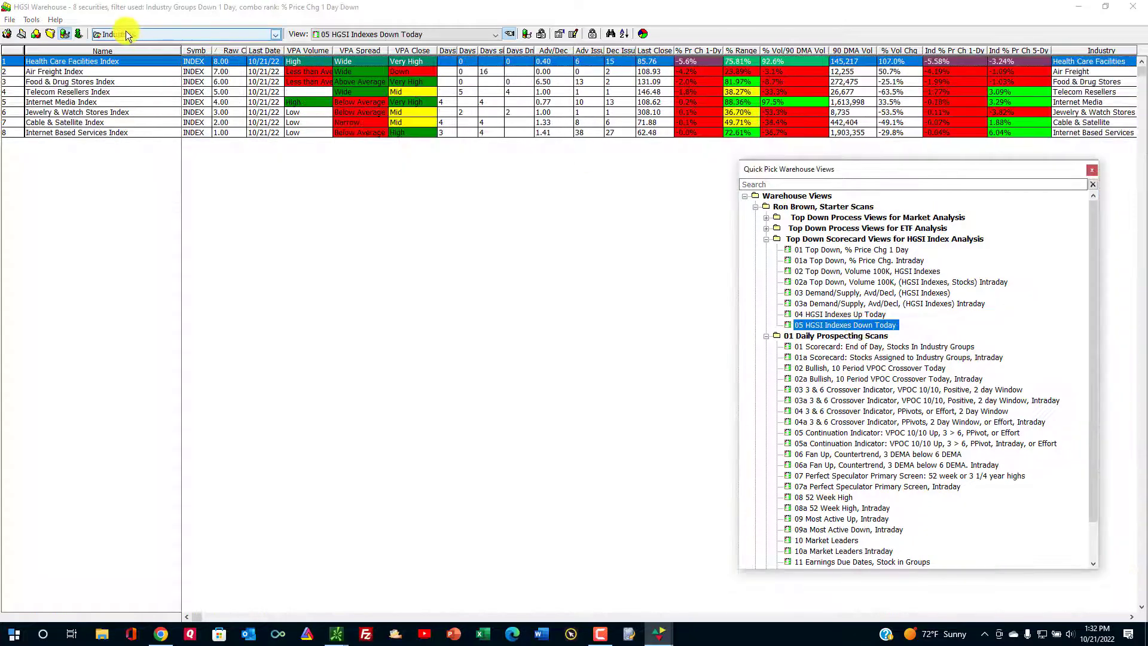
click(89, 13)
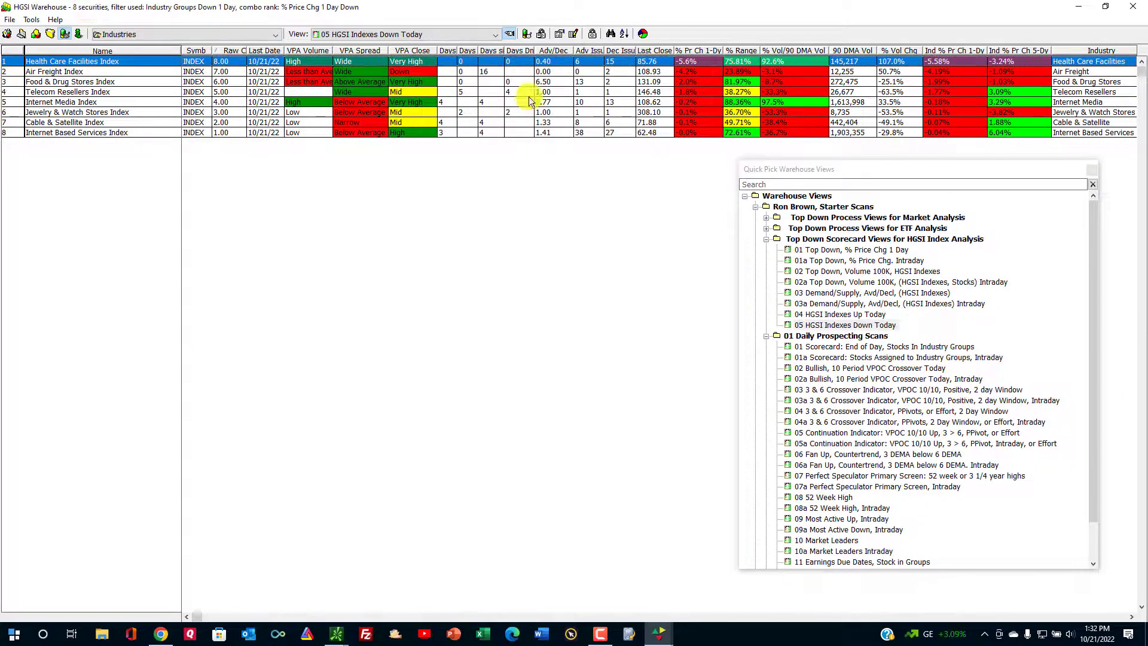
Return to the 01 Top Down, % Price Chg 1 Day view, then close the views list and Warehouse.
click(855, 293)
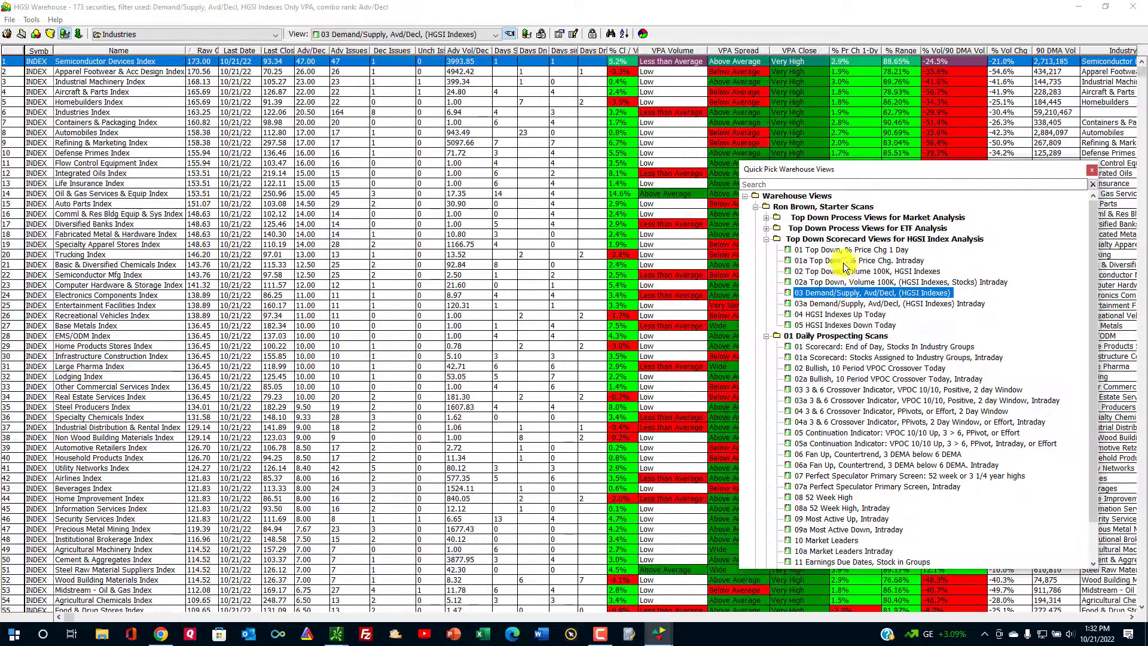
click(839, 250)
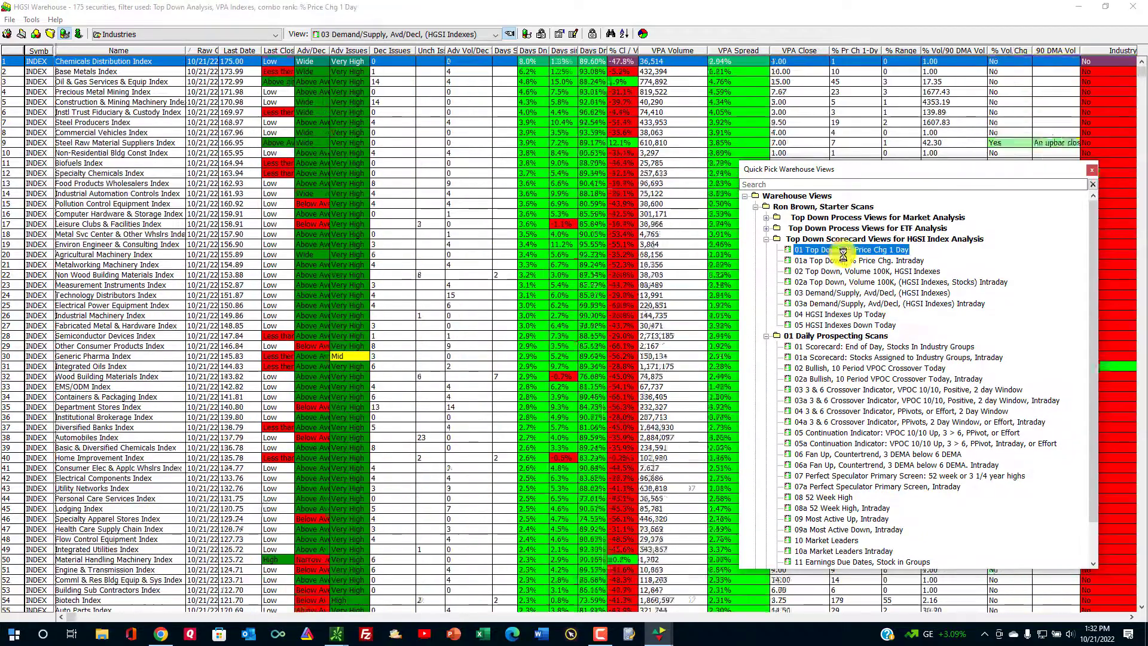
click(1094, 172)
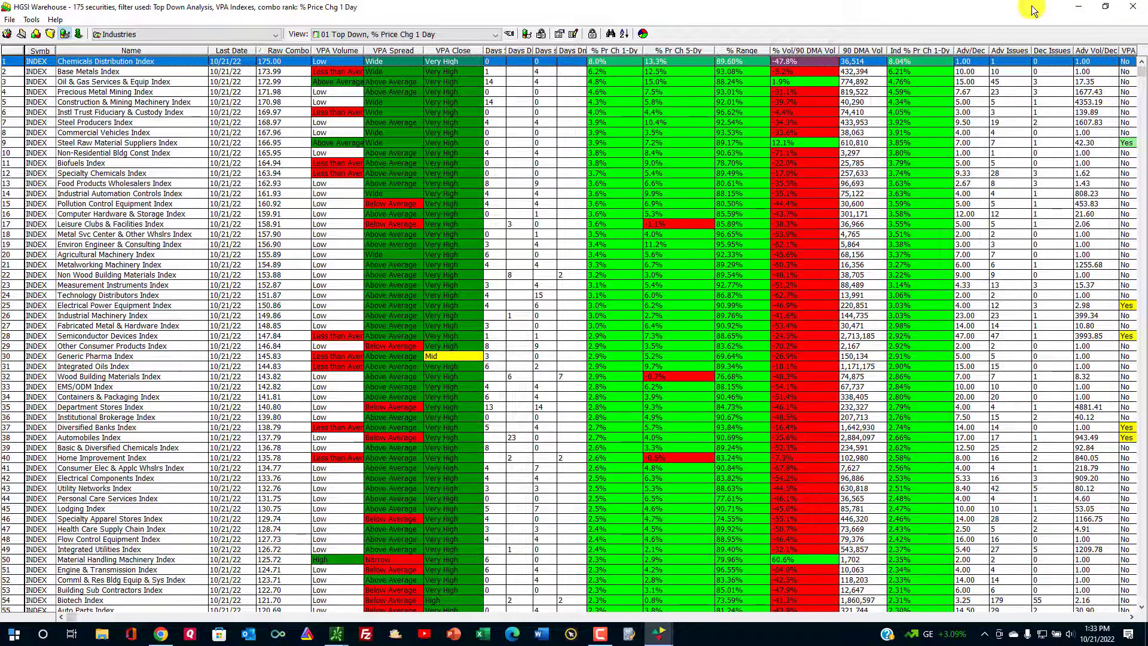
click(1135, 10)
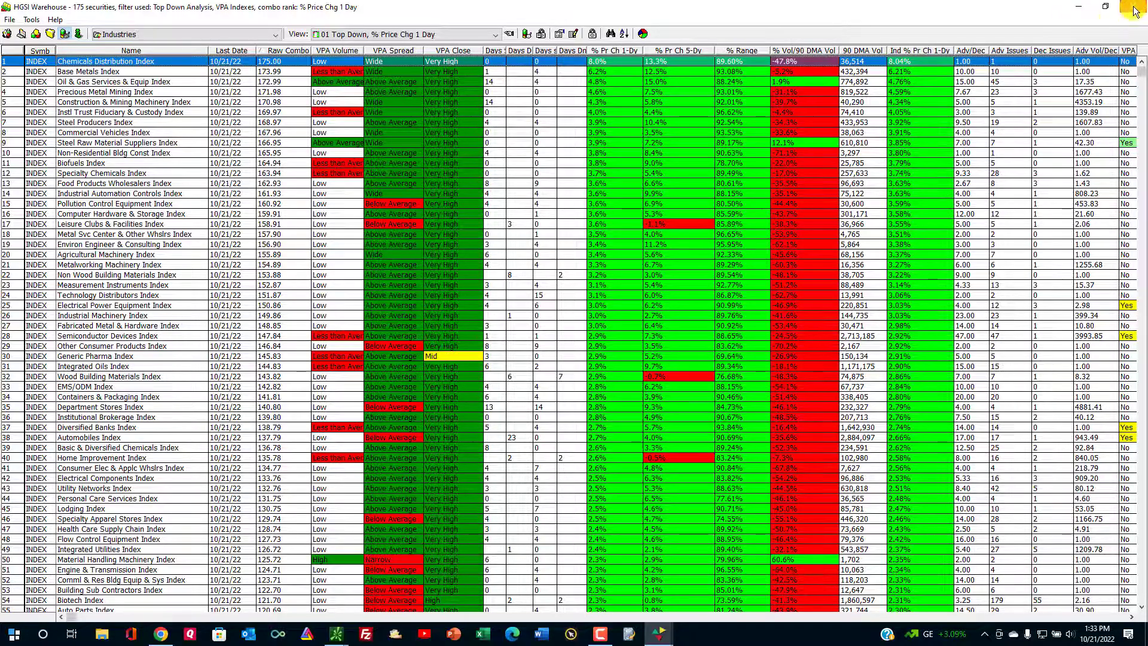
Rebuild the User SmartGroups folder from the Designer Tools menu.
click(179, 342)
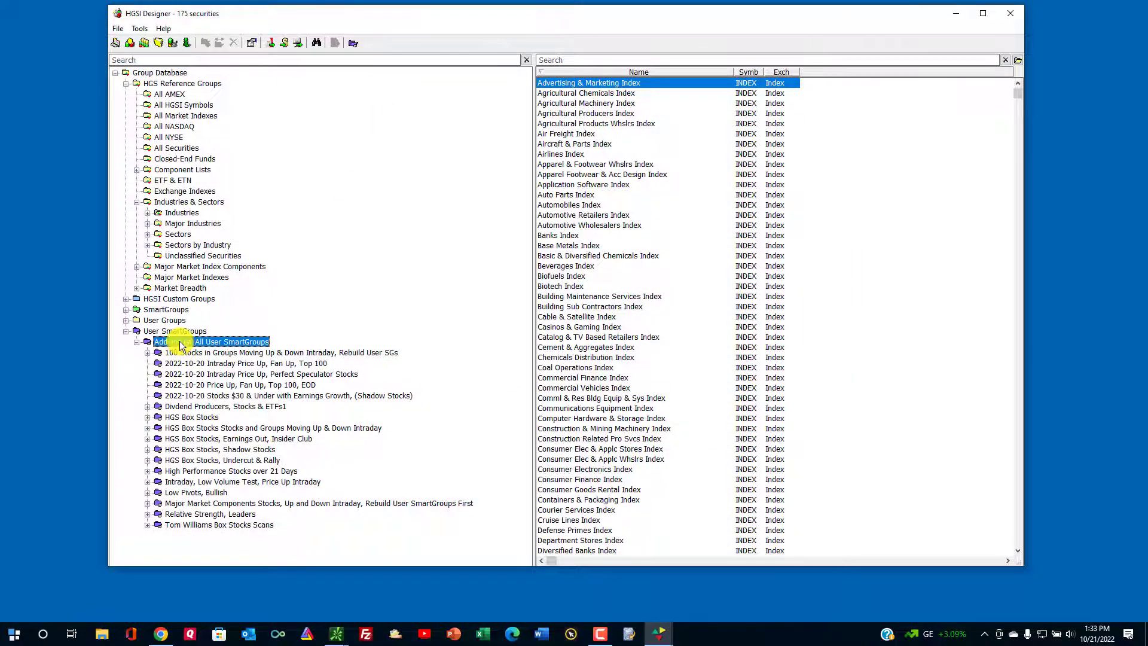
click(175, 331)
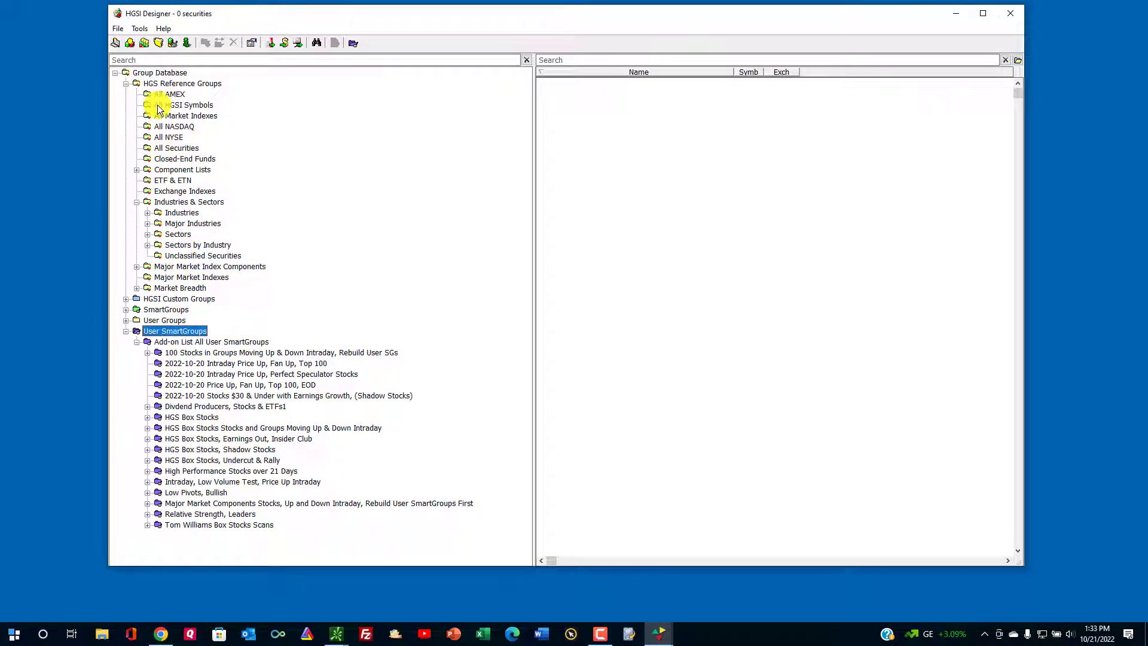
click(143, 29)
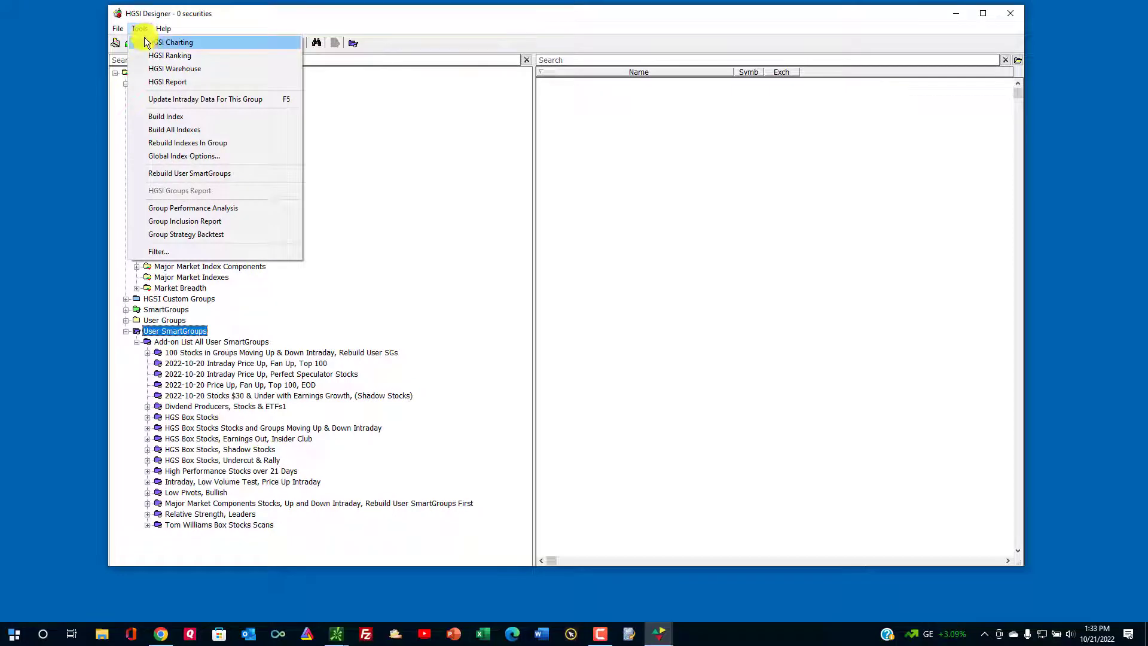
click(187, 175)
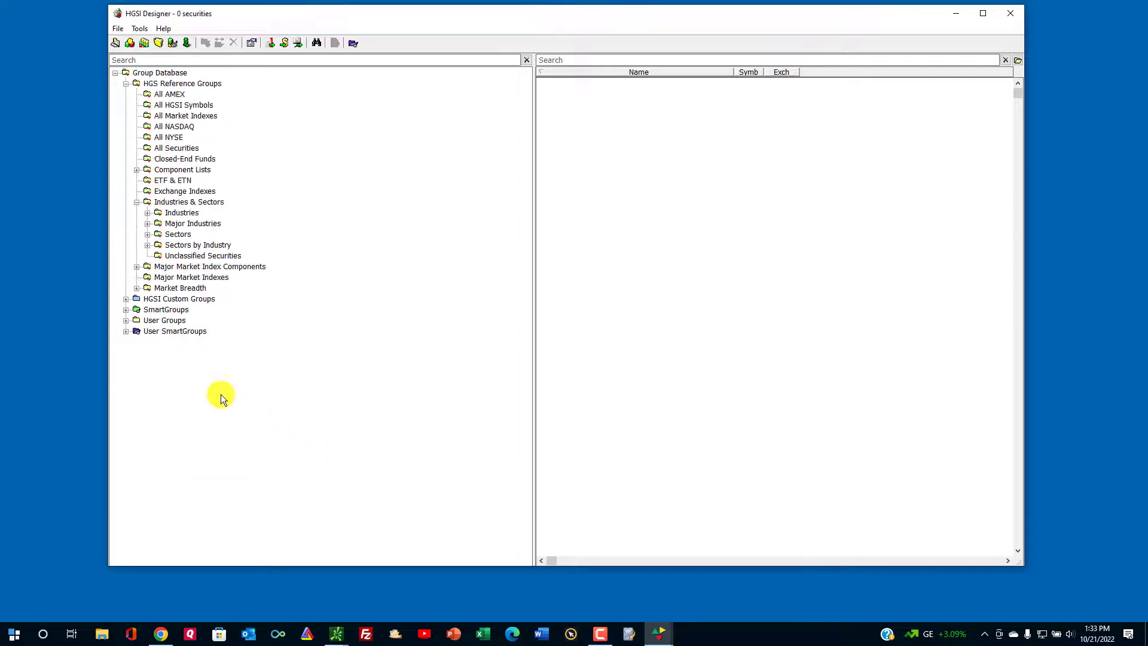
View the stocks in each 2022-10-20 S and G Up/Down Intraday group, including the $1 to $15 versions.
double_click(134, 332)
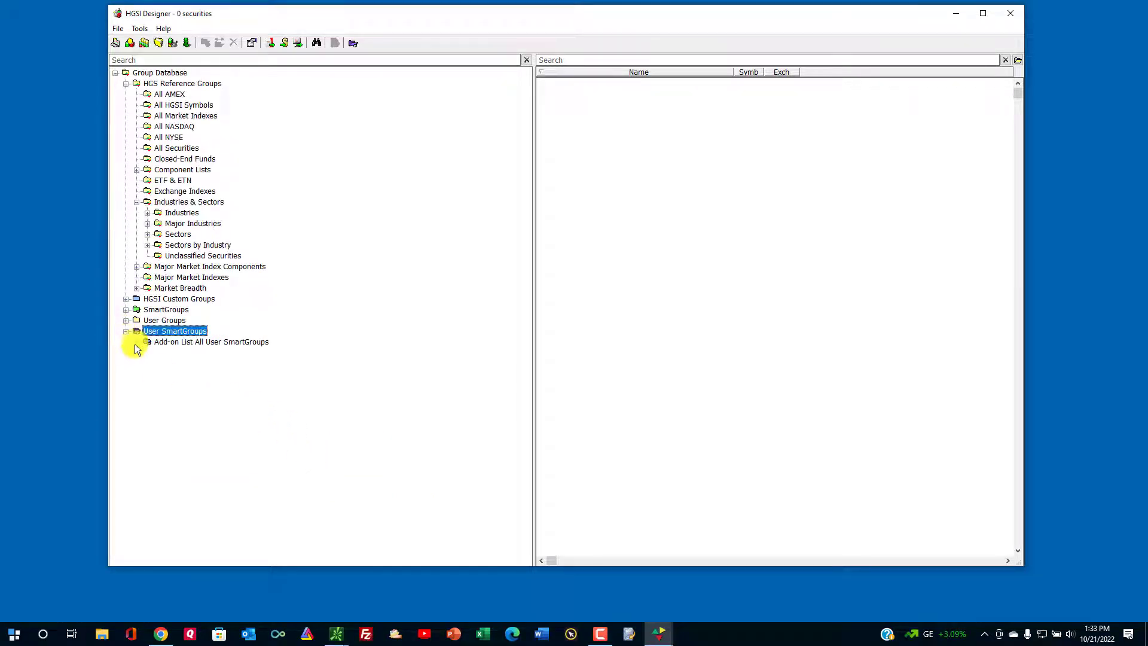
click(136, 342)
click(147, 353)
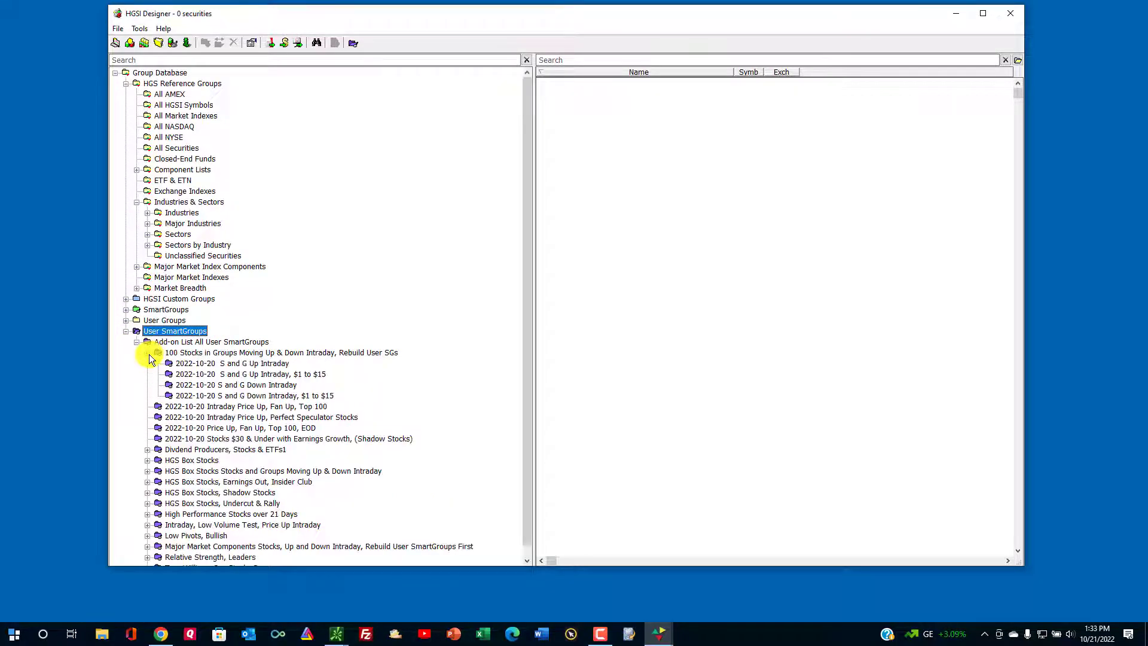
click(223, 353)
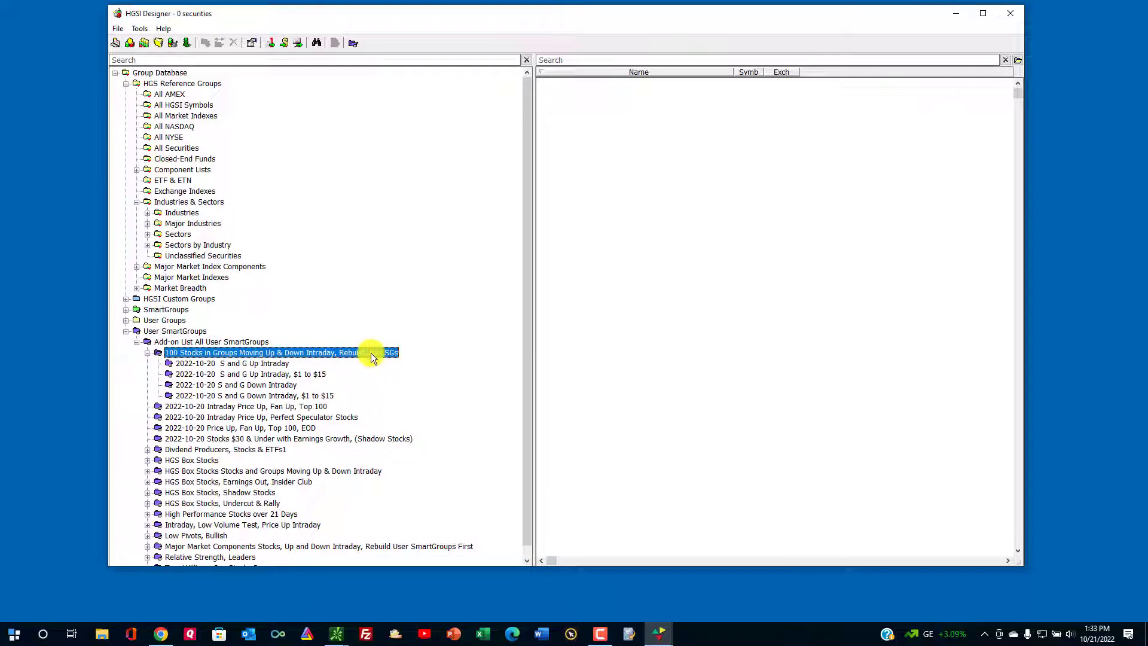
click(238, 366)
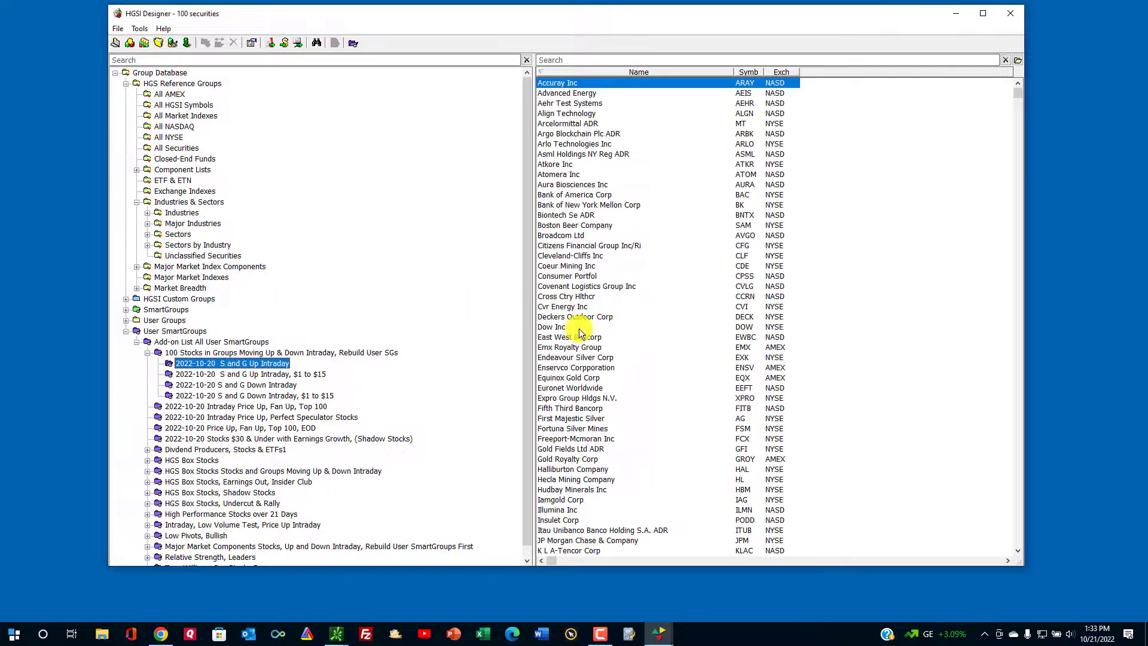
click(269, 374)
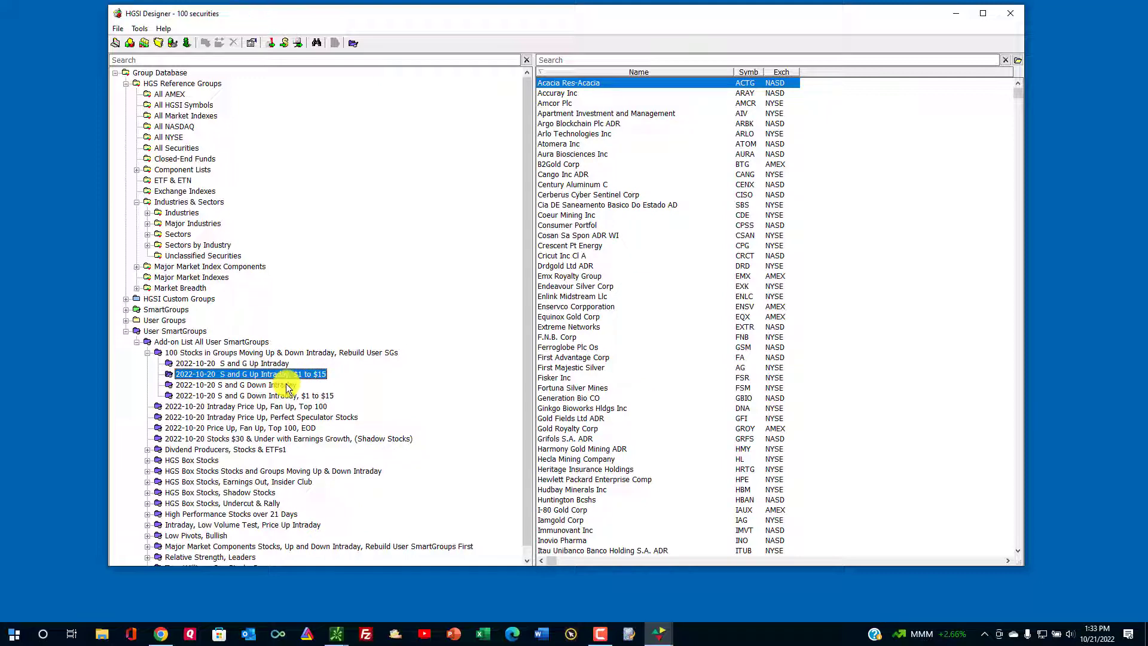
click(287, 385)
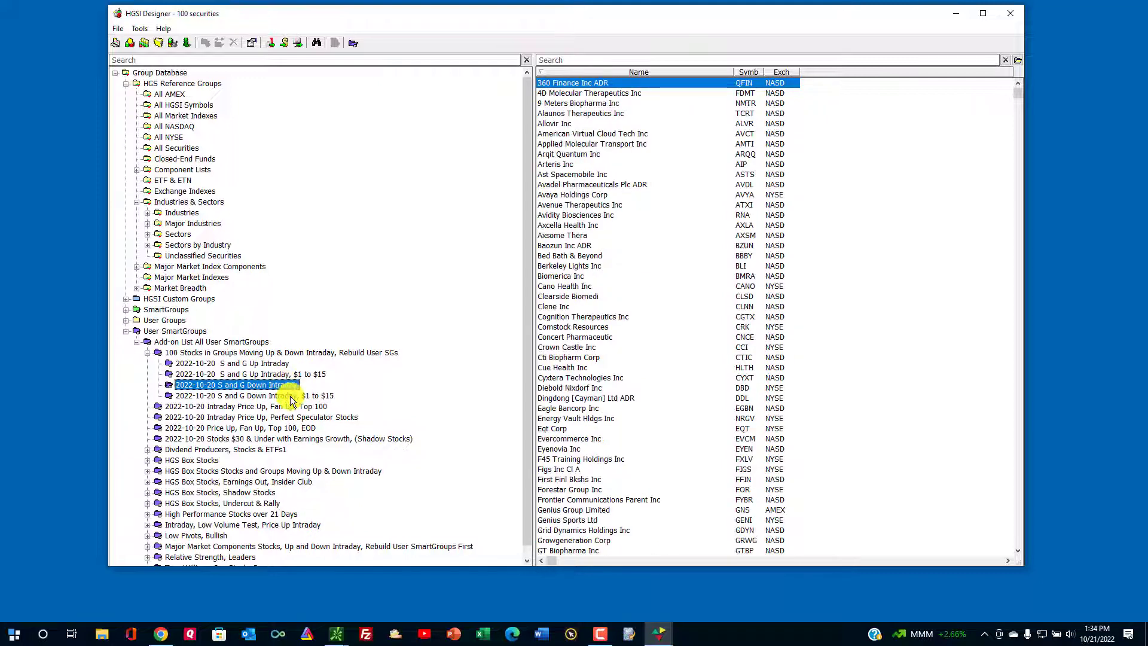
click(291, 396)
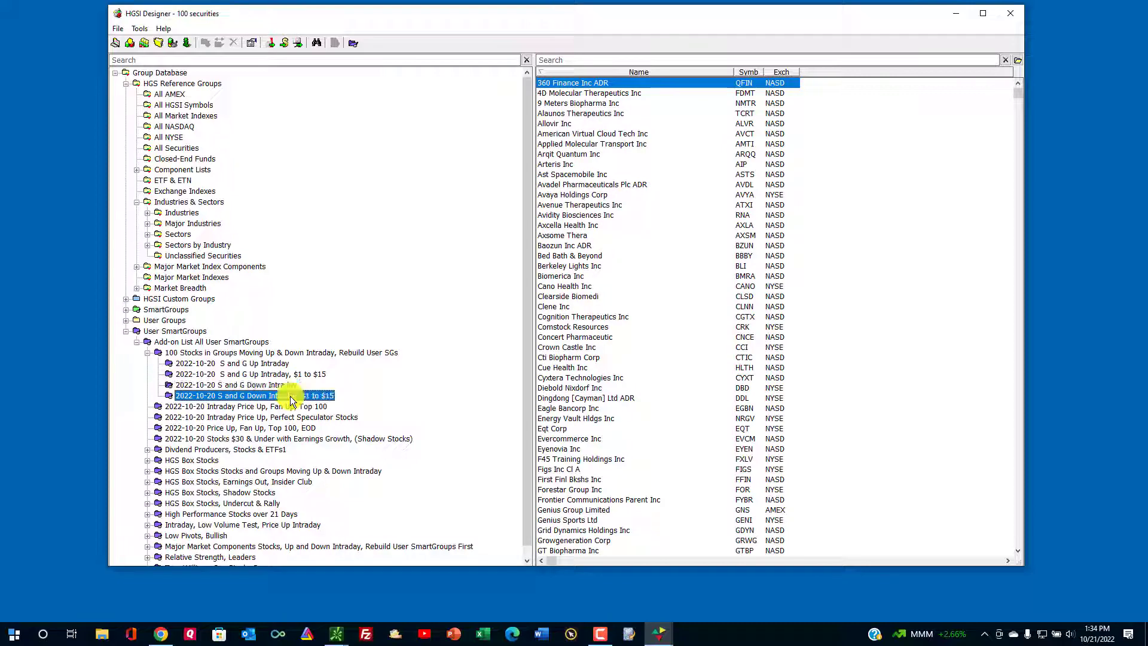
click(282, 365)
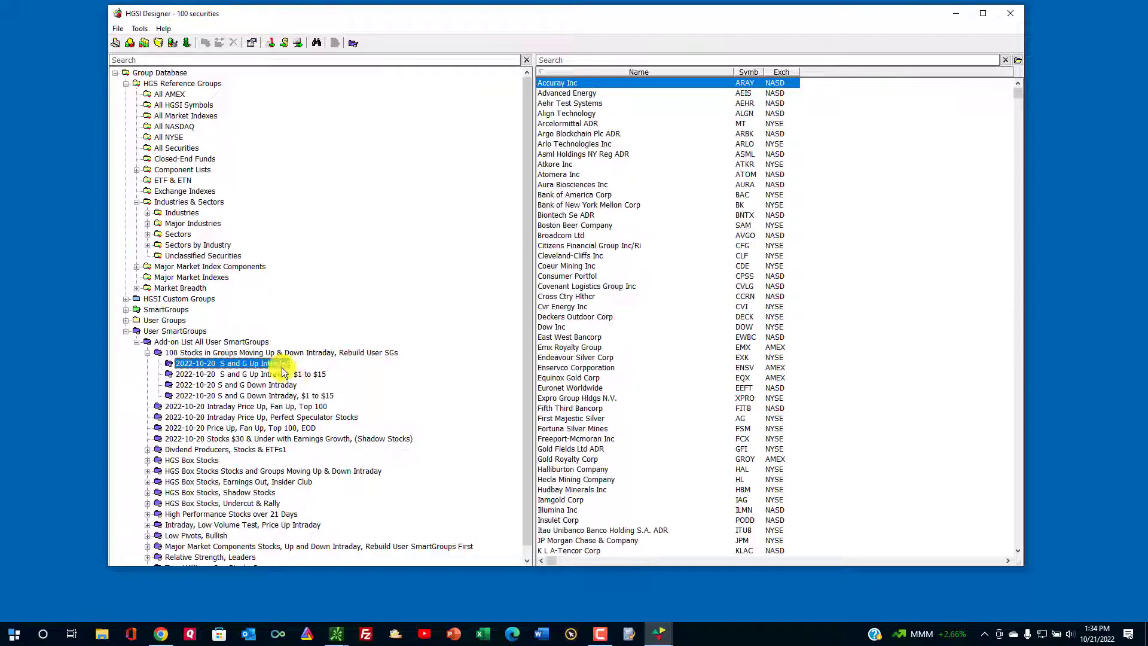
Open S and G Up Intraday in a maximized Warehouse with the 01a Industry Groups Intraday scorecard view.
click(146, 43)
click(858, 17)
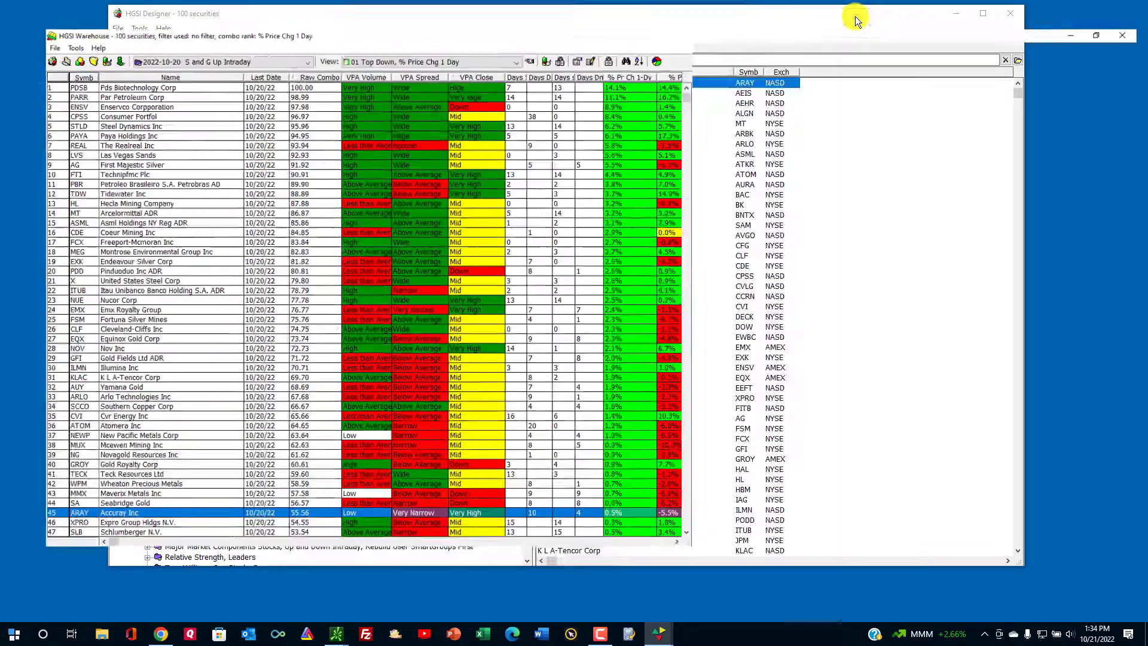
click(507, 35)
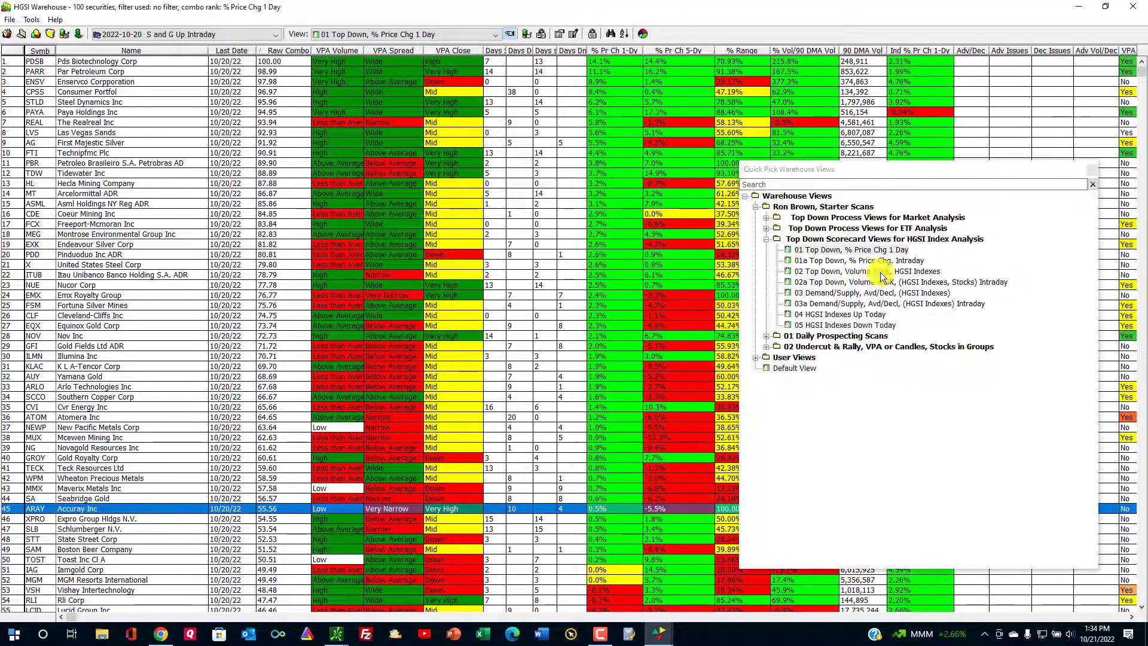
click(767, 239)
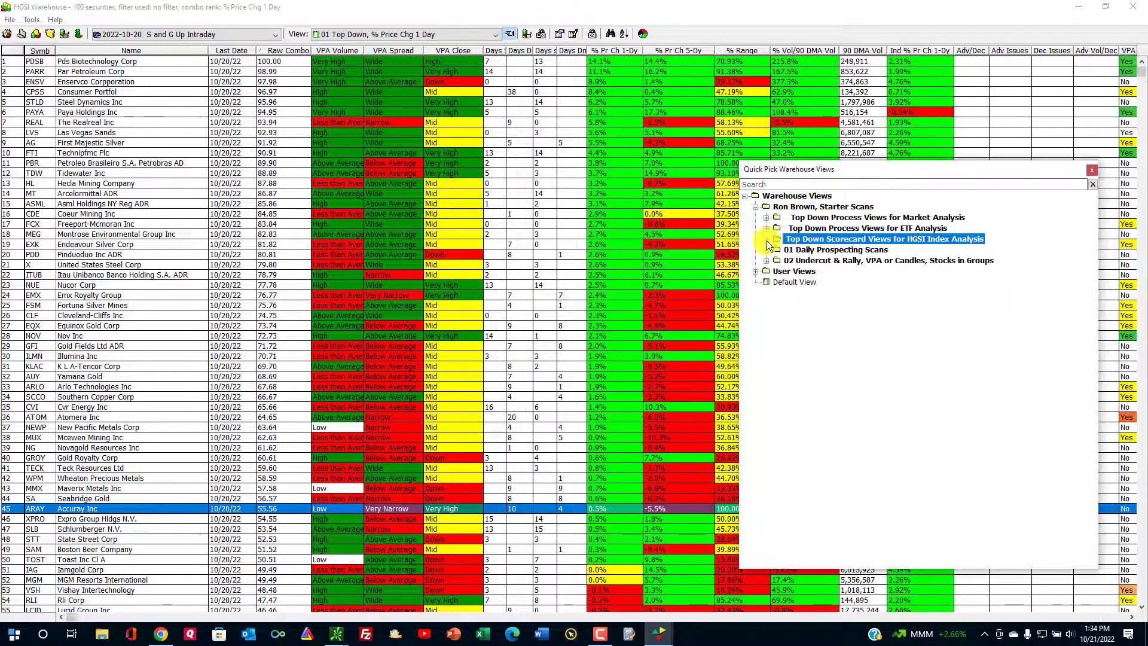
click(767, 249)
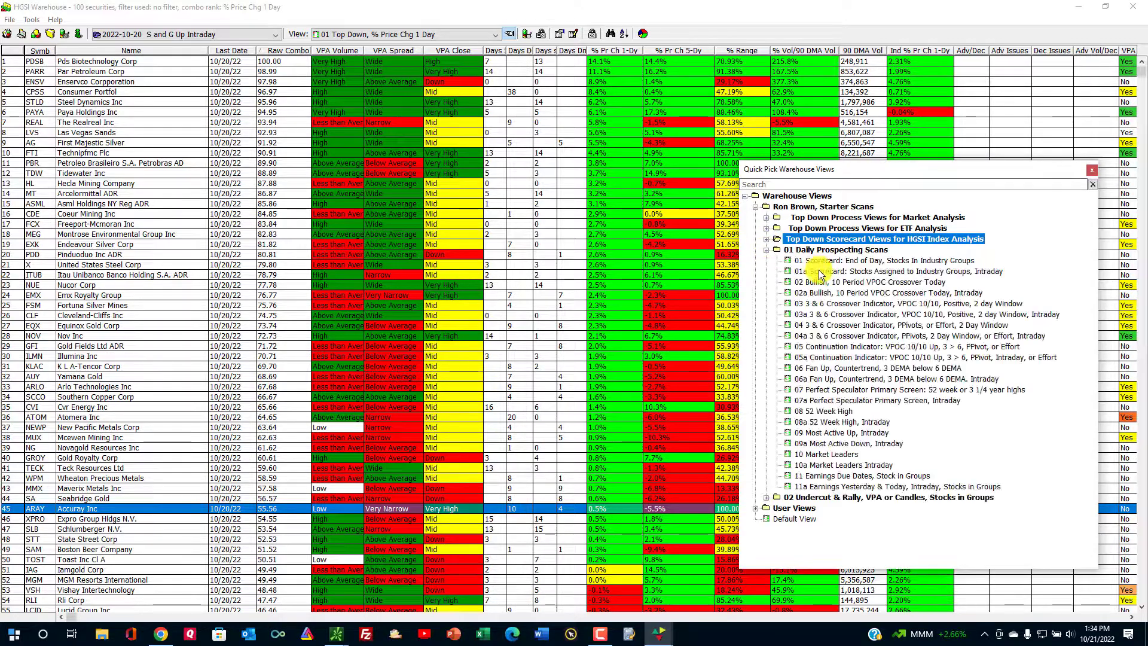
click(818, 272)
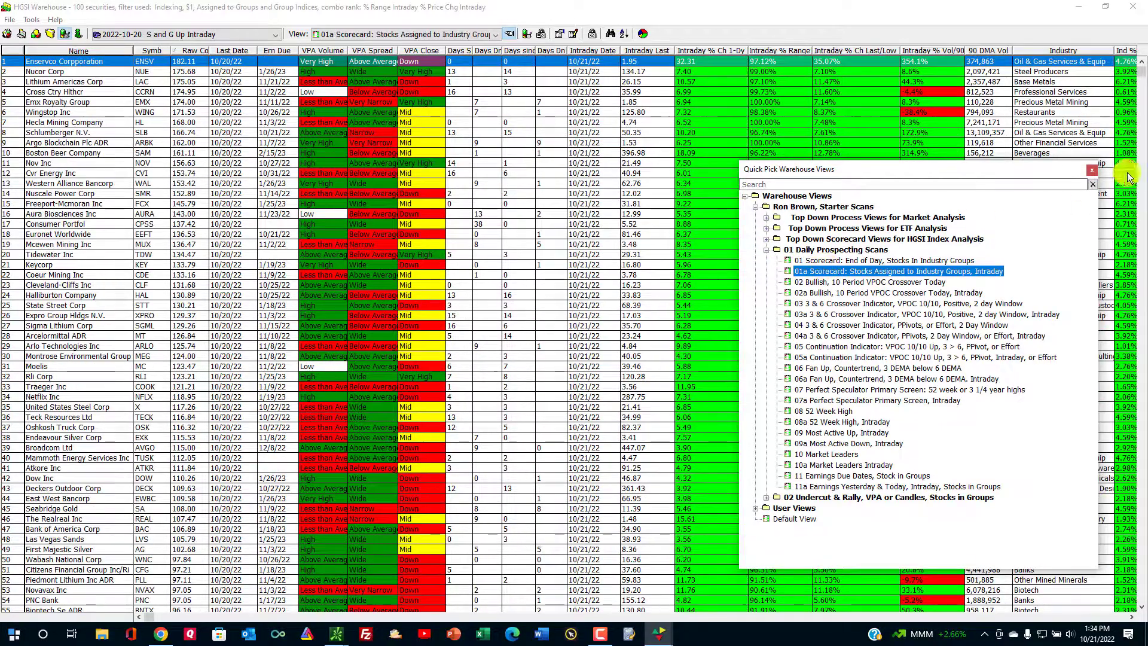
Review the Hudbay Minerals, Coeur Mining, Schlumberger, Endeavour Silver and Mcewen Mining rows, ending on Hudbay.
click(1093, 170)
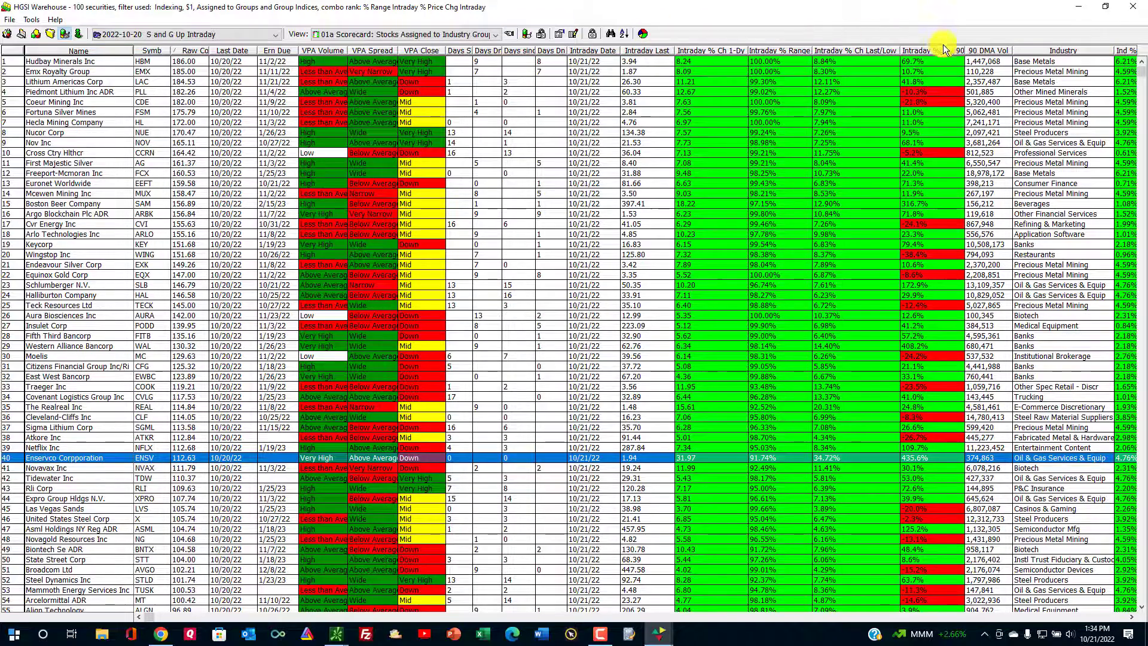
click(1031, 62)
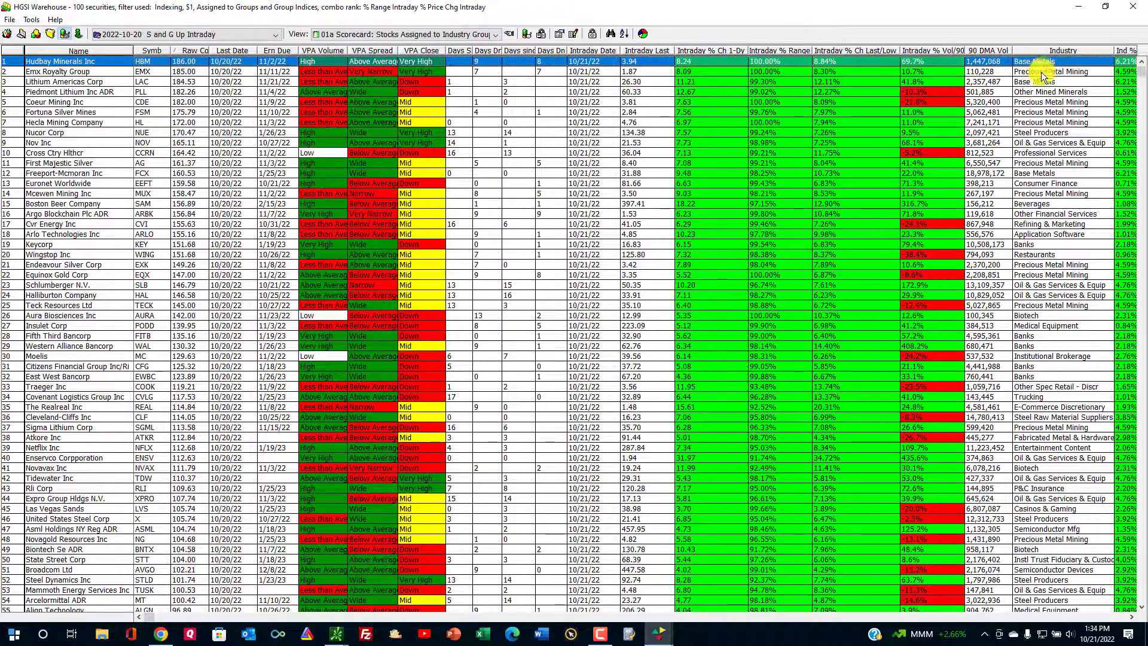
click(1043, 103)
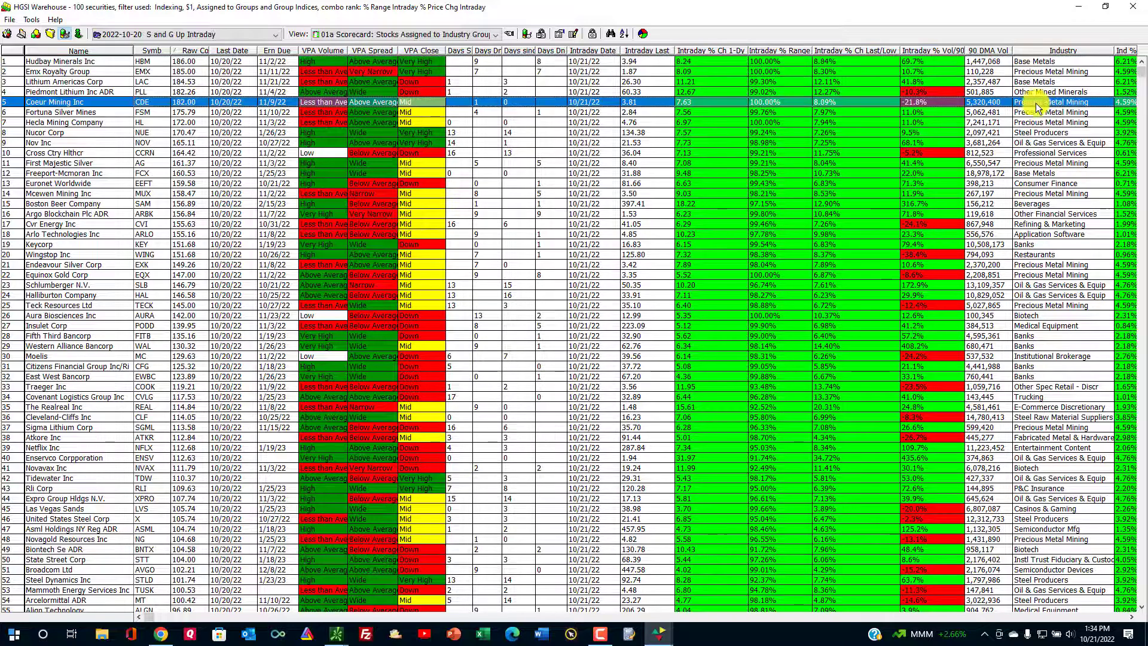
click(1039, 296)
click(1039, 244)
click(1037, 194)
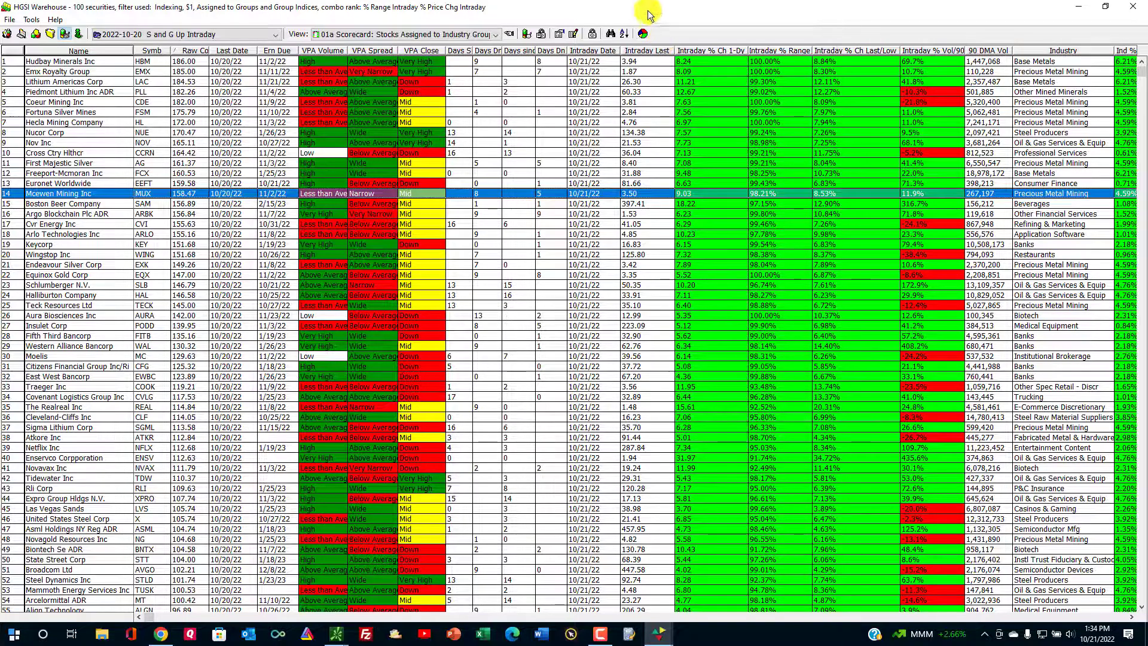
click(652, 58)
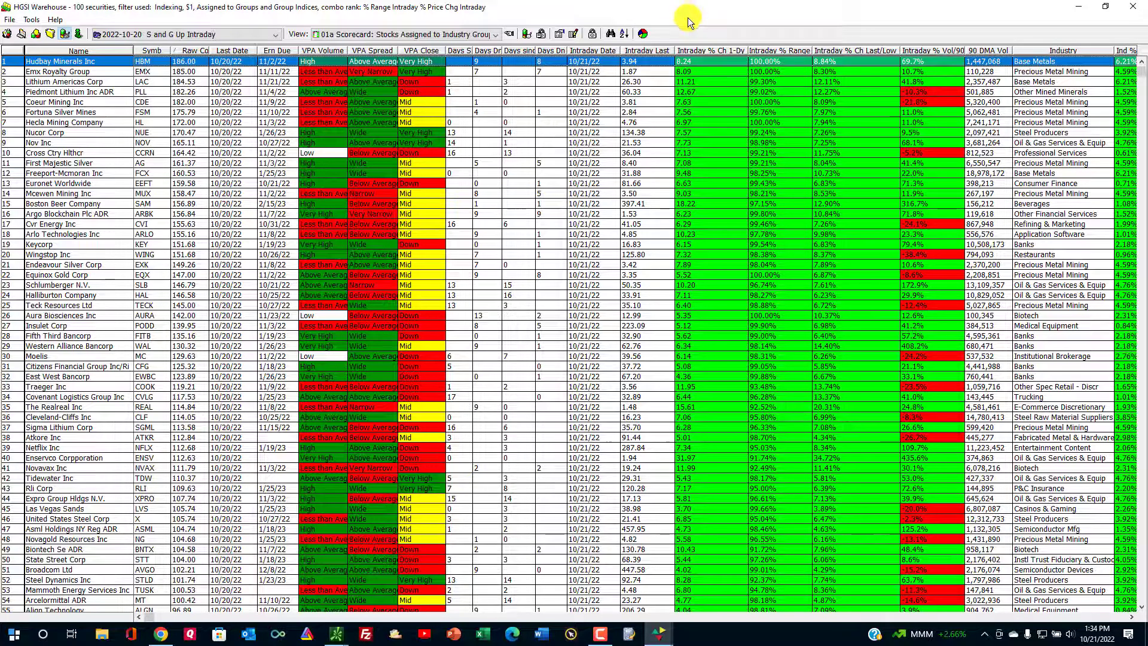
Create a pie chart of the 100 Up Intraday stocks split by the Industry field.
click(644, 33)
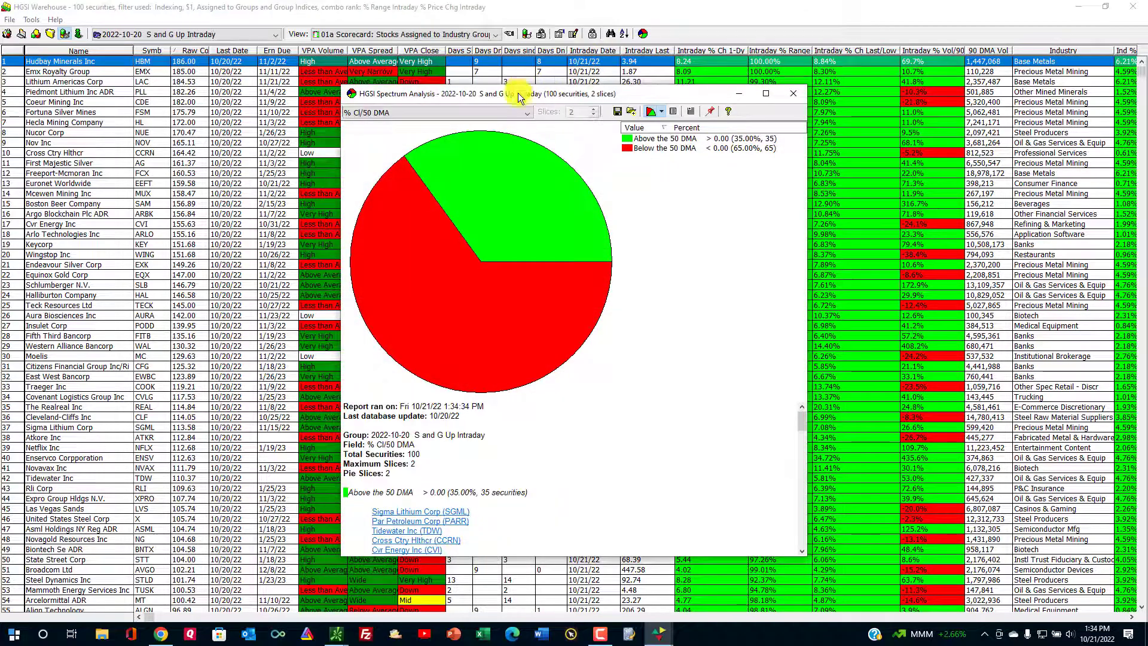
click(528, 114)
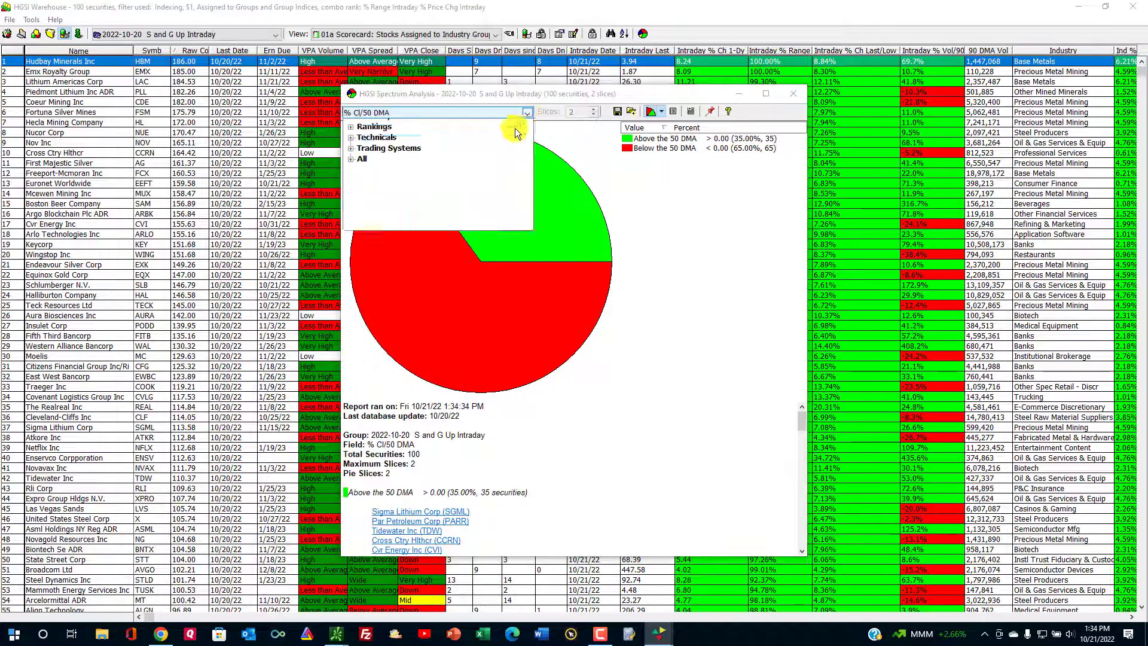
scroll(435, 288, down, 3)
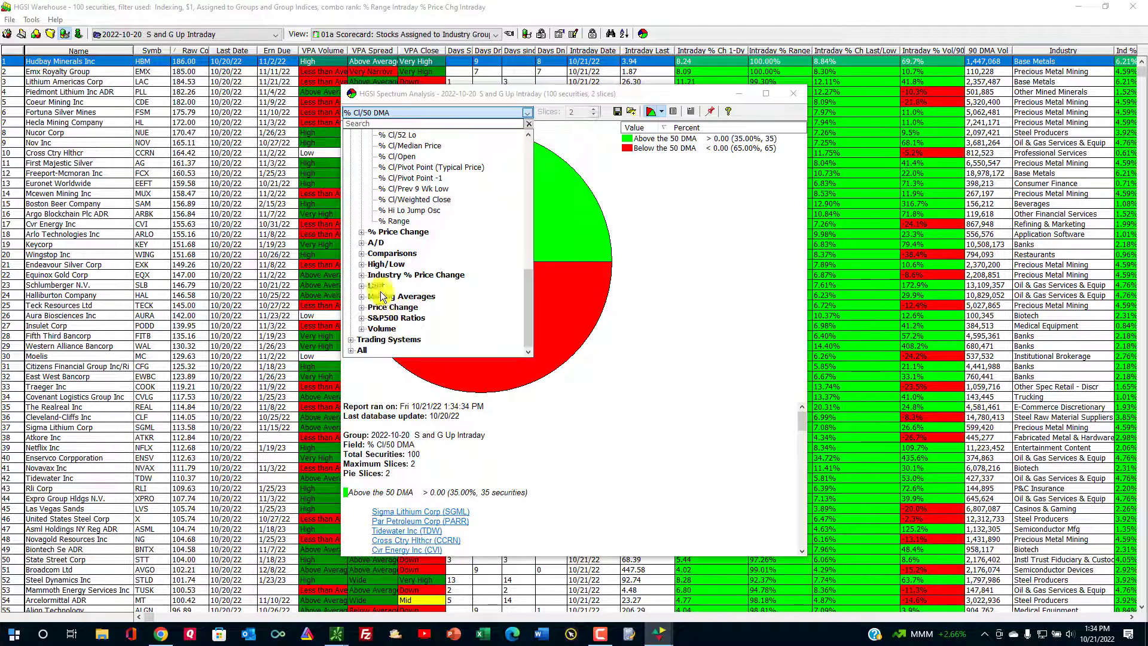
scroll(386, 252, up, 6)
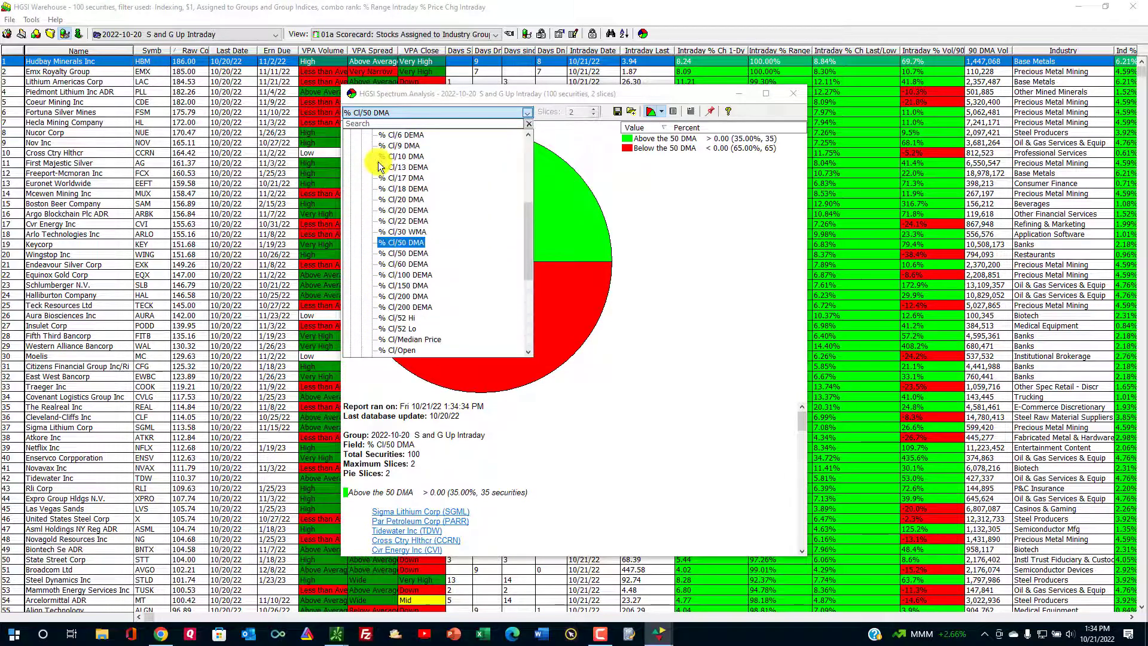
scroll(376, 179, up, 4)
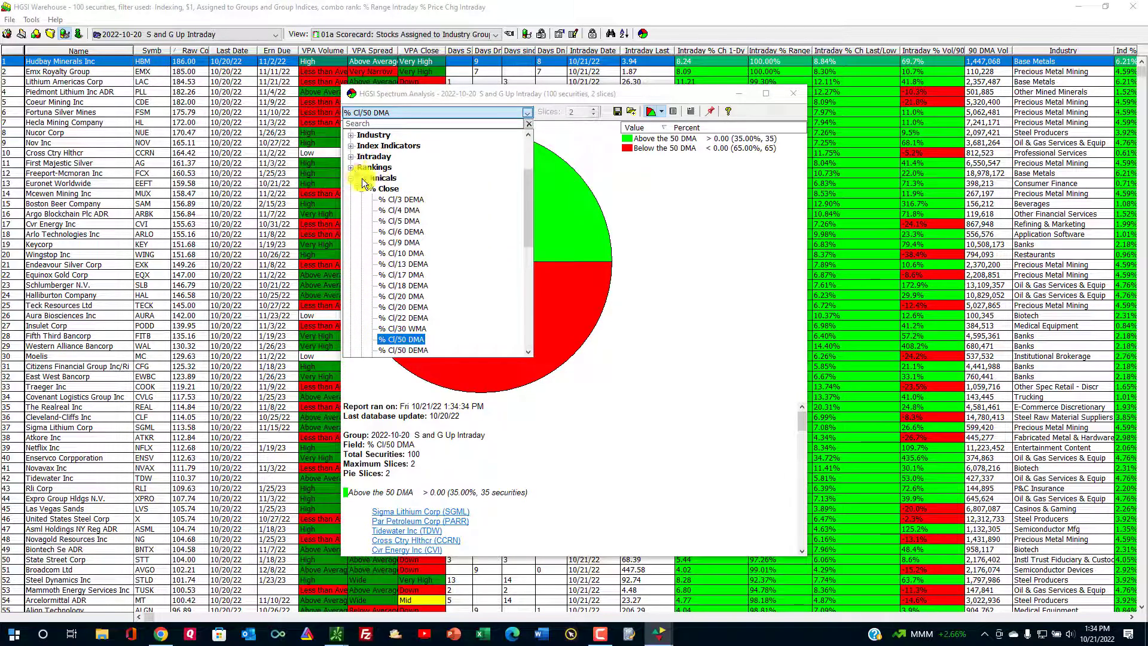
click(358, 136)
click(376, 151)
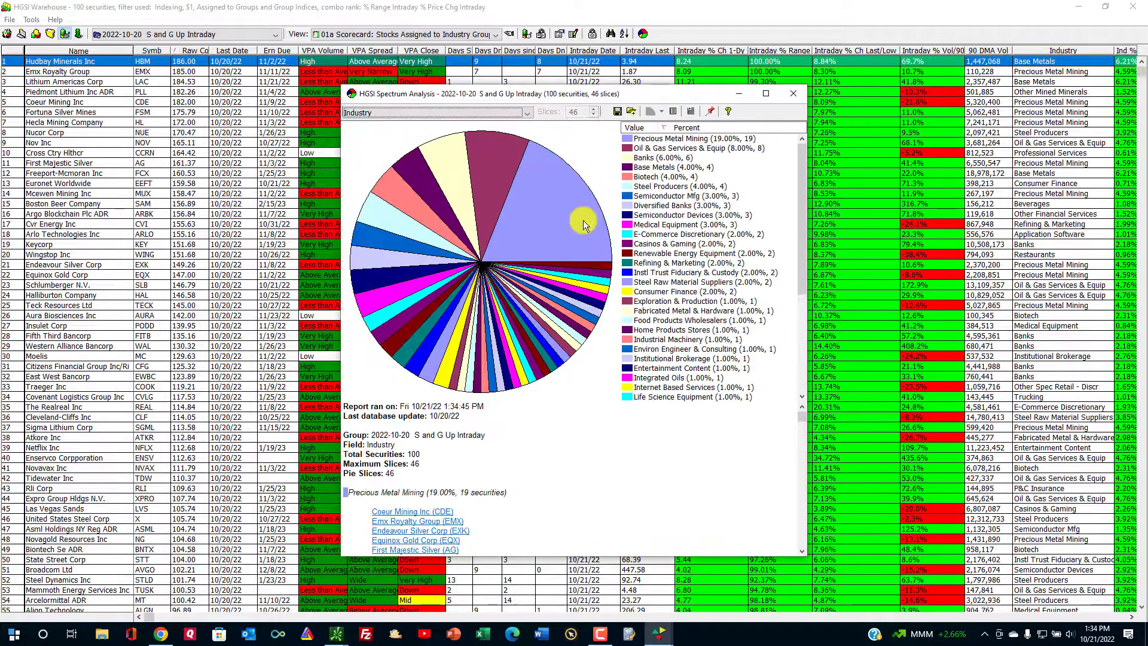
List the Precious Metal Mining, Oil & Gas Services & Equip, Banks and Base Metals stocks, then rerun the chart.
click(585, 225)
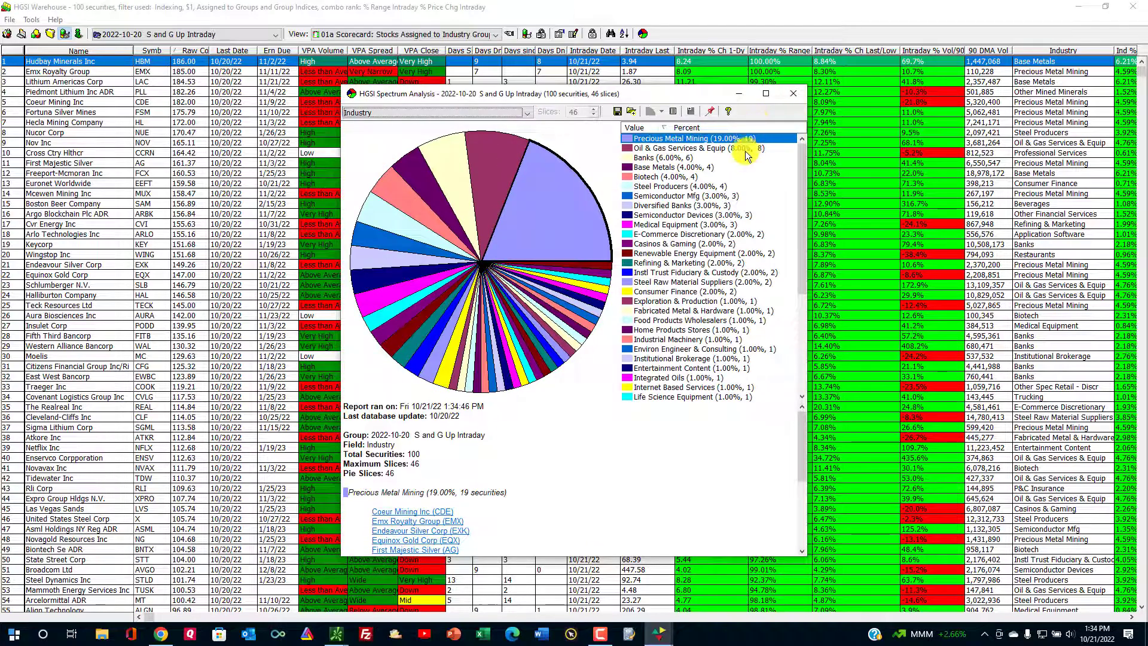
click(695, 149)
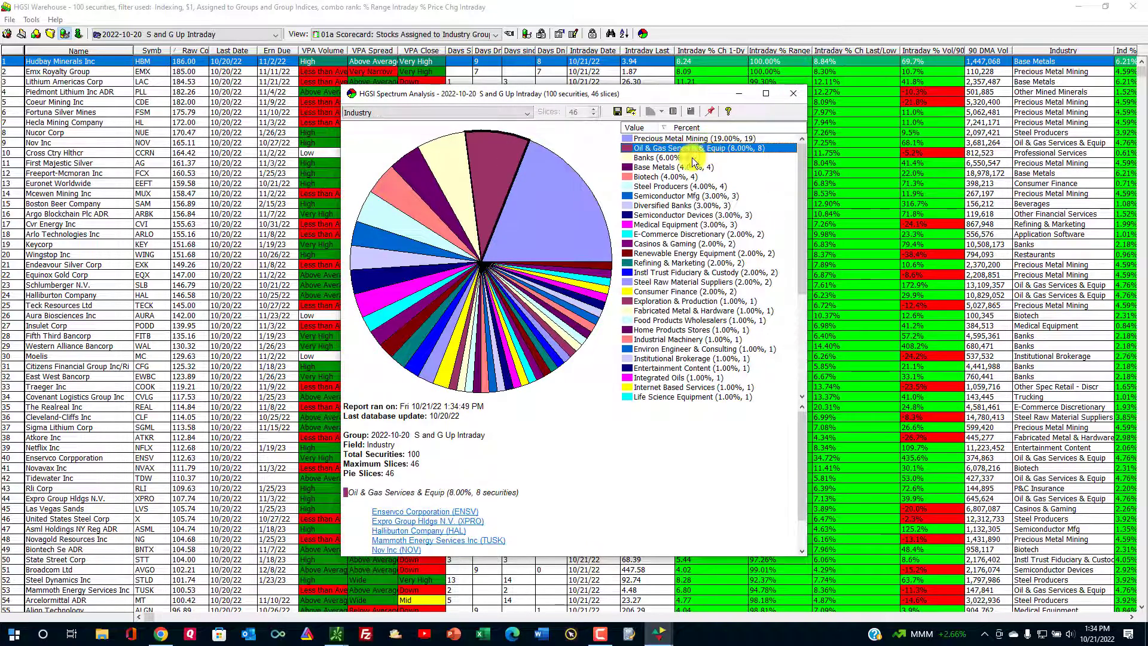
click(691, 158)
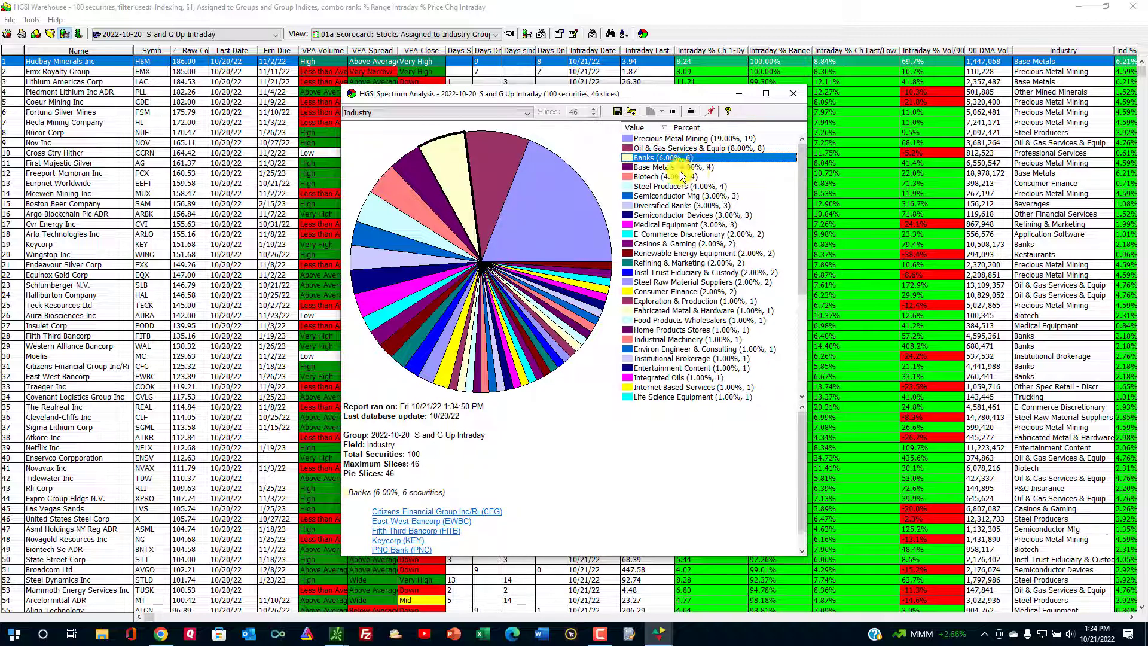
click(680, 167)
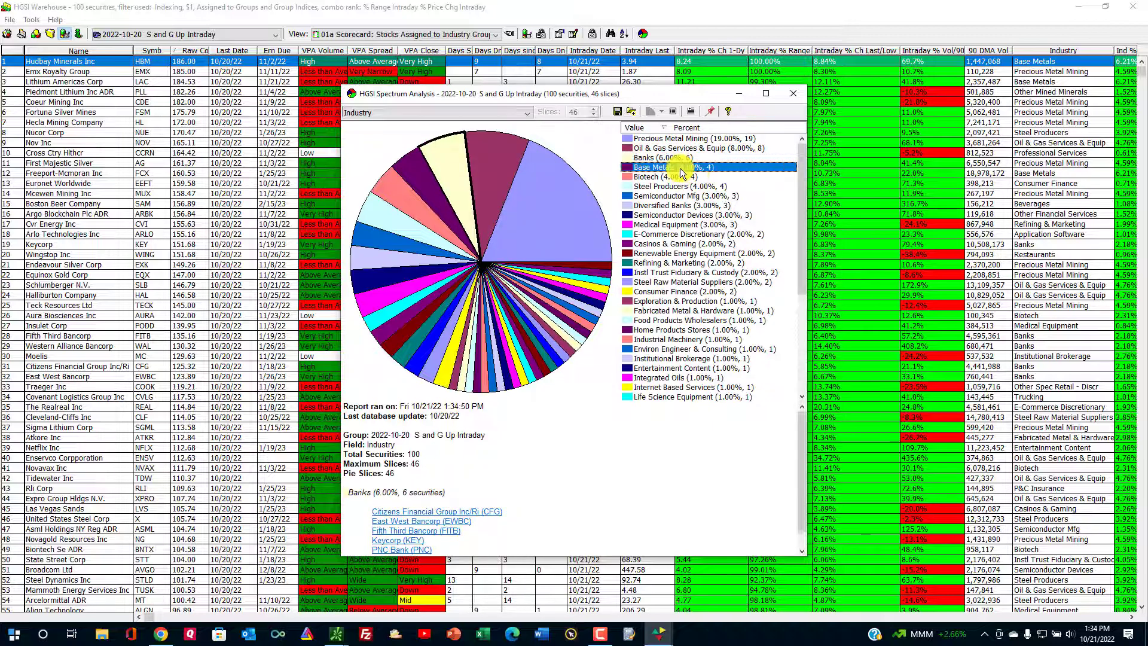
click(755, 140)
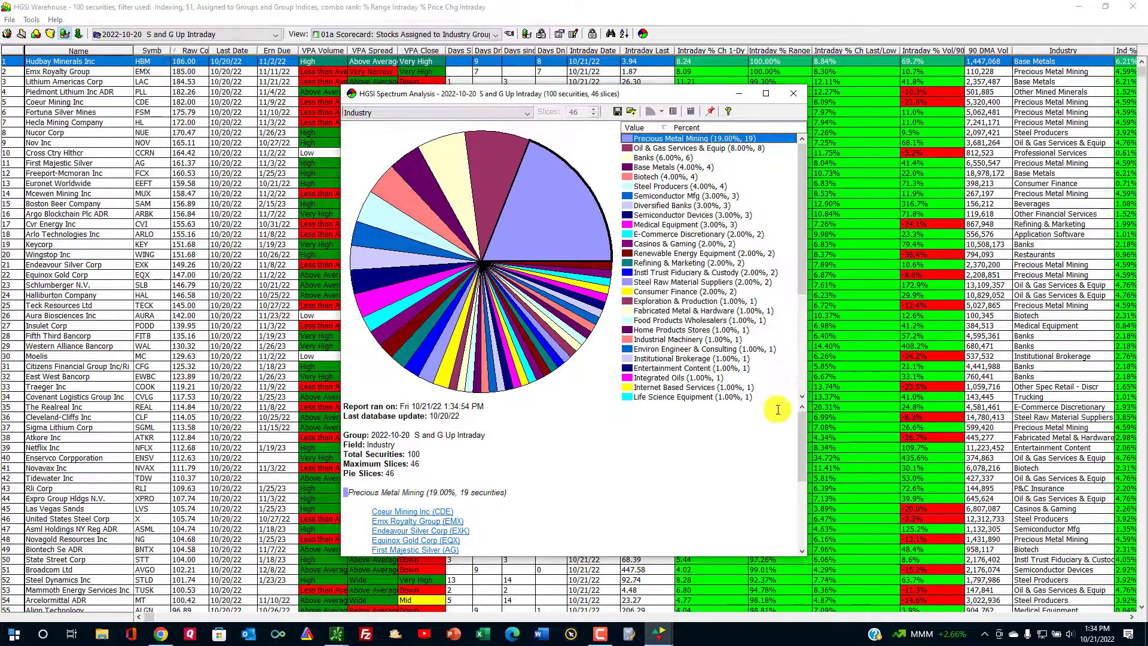
click(520, 203)
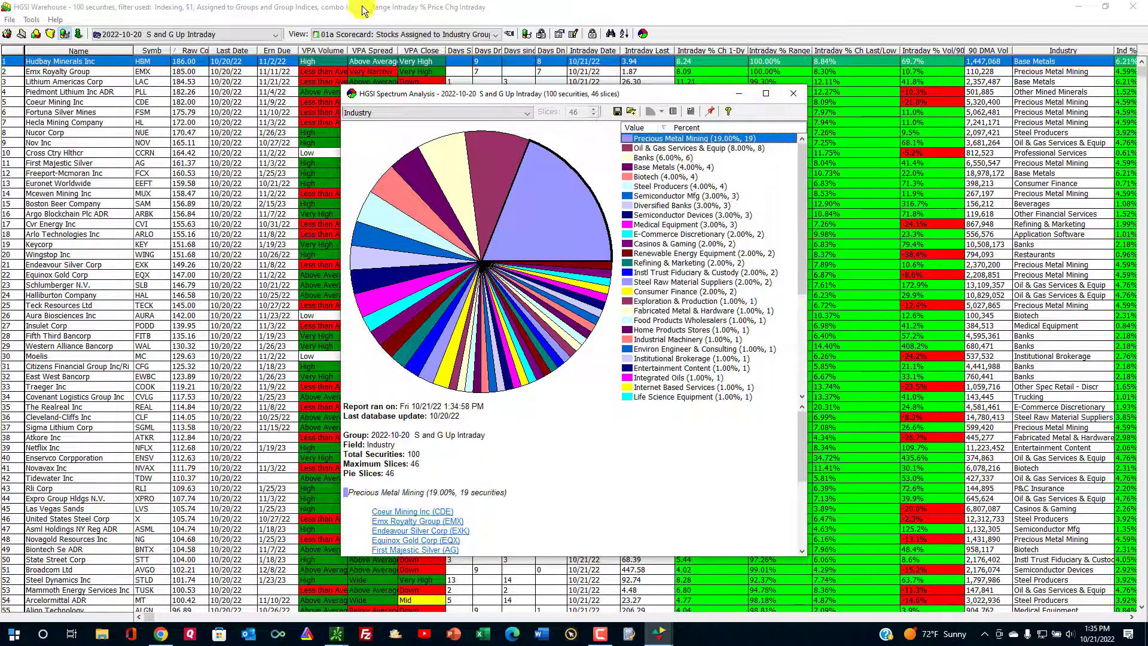
Move the pie chart right and chart the S and G Up Intraday, $1 to $15 group by Industry.
drag(495, 97, 748, 88)
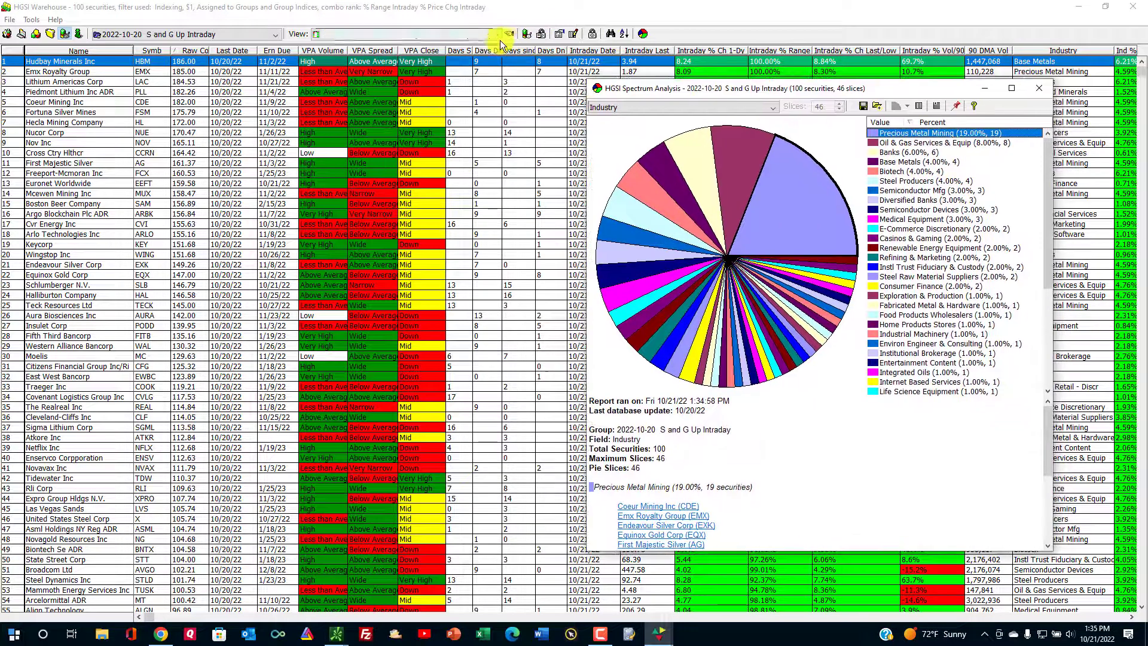
click(231, 35)
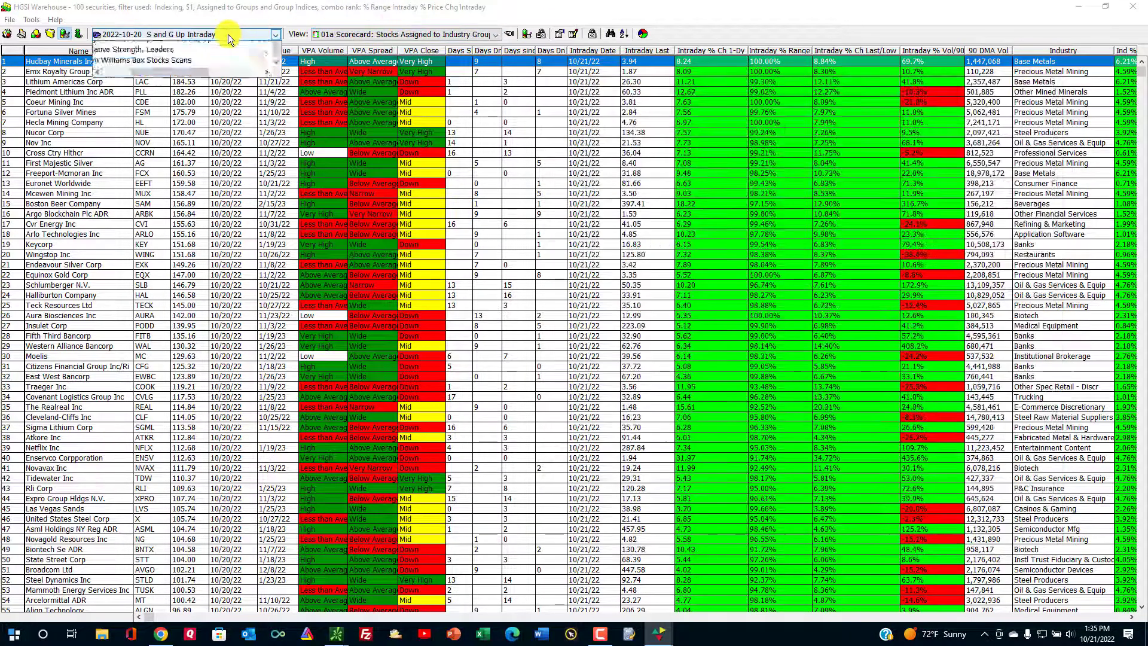
click(226, 44)
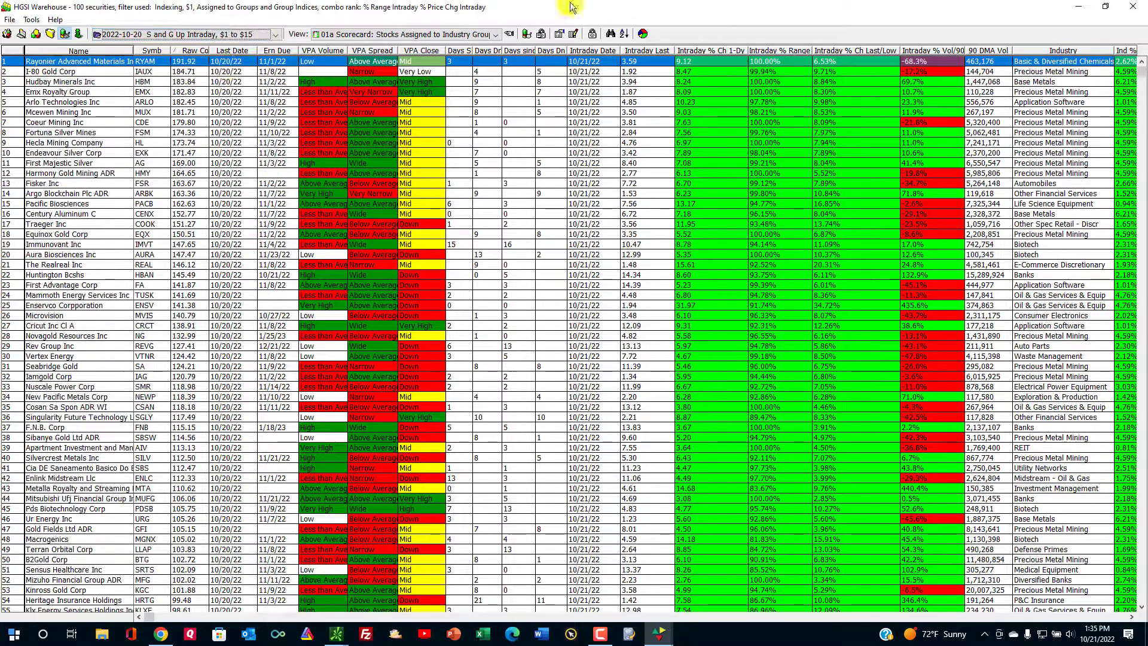
click(646, 32)
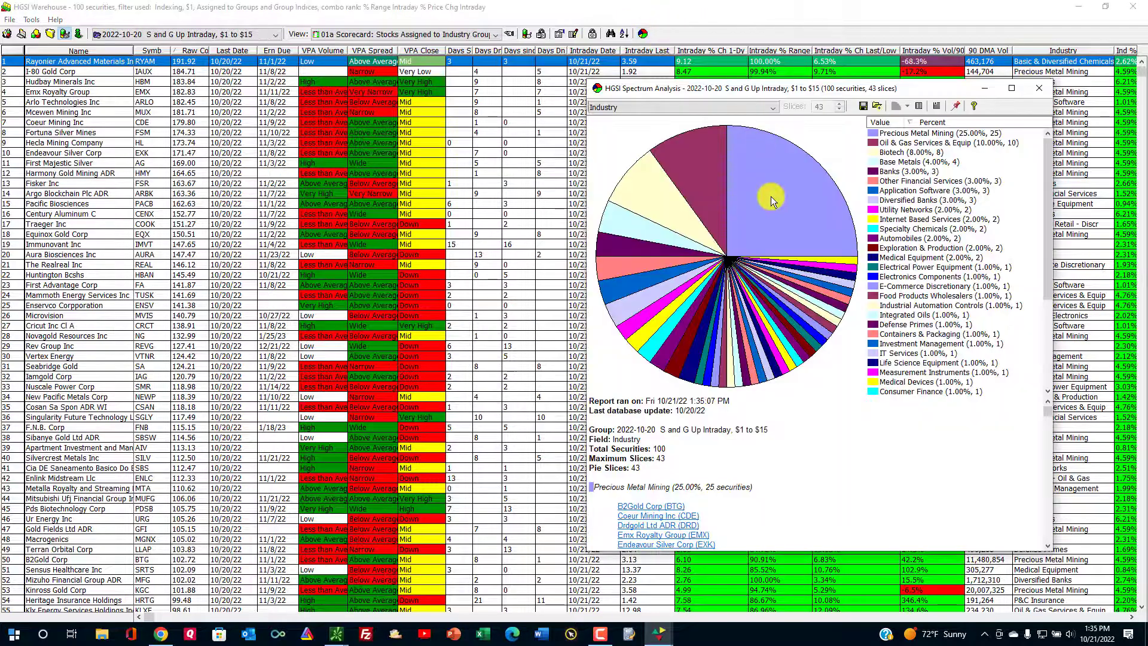
click(845, 196)
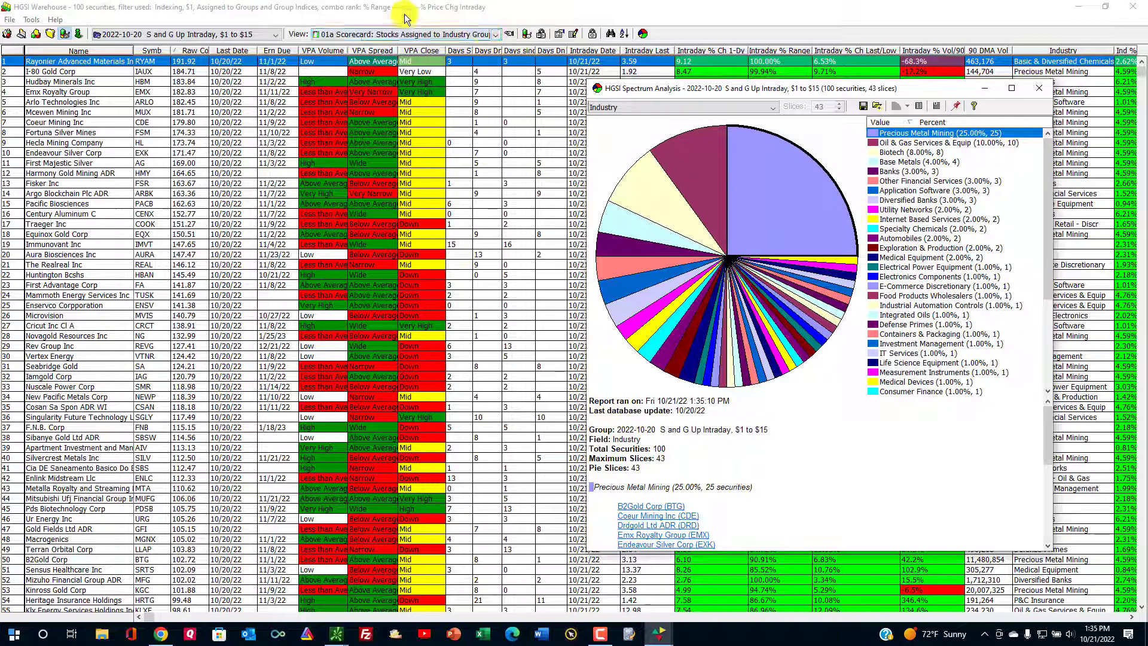
Chart the S and G Down Intraday group by Industry and list the Specialty Pharma, Banks and Biotech stocks.
click(242, 31)
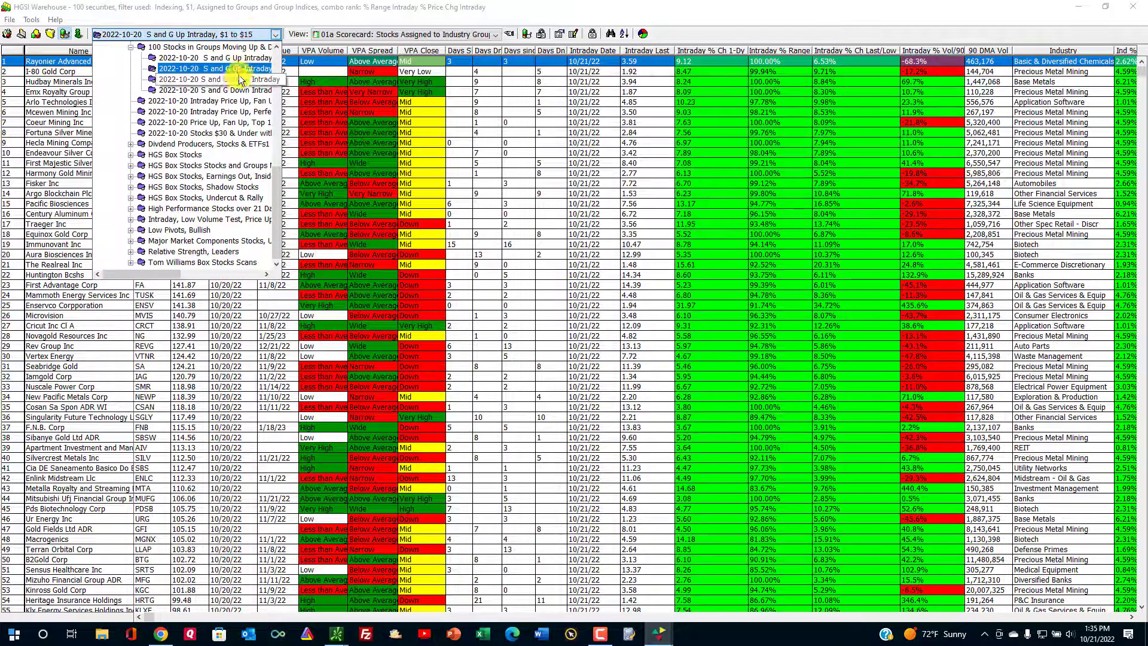
click(236, 81)
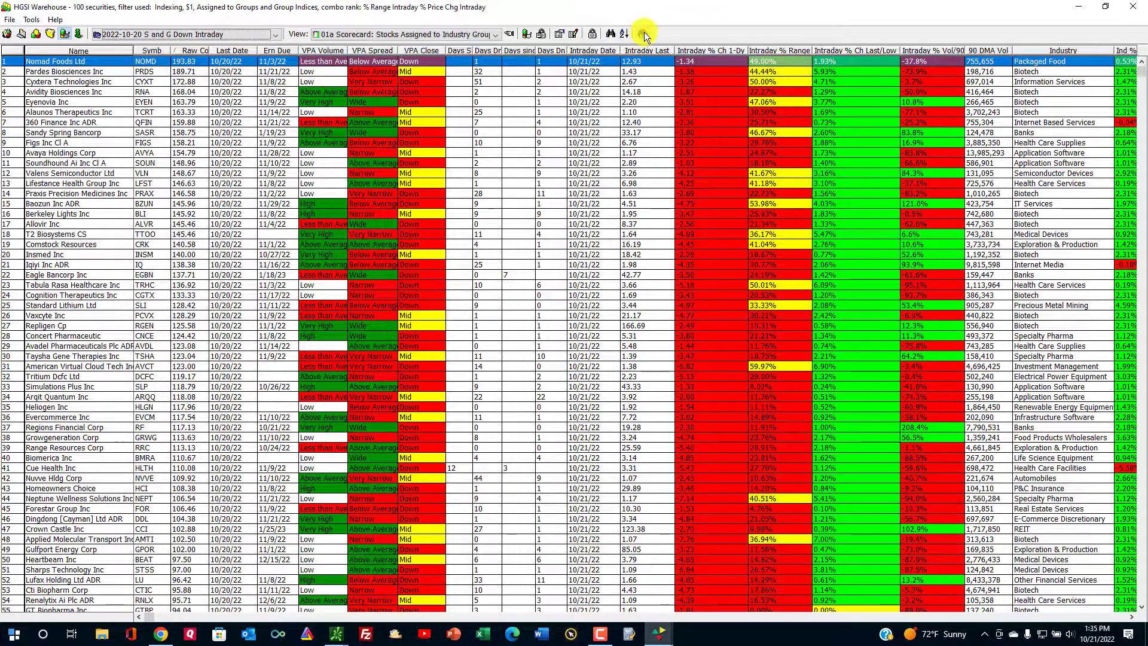
click(643, 34)
click(750, 182)
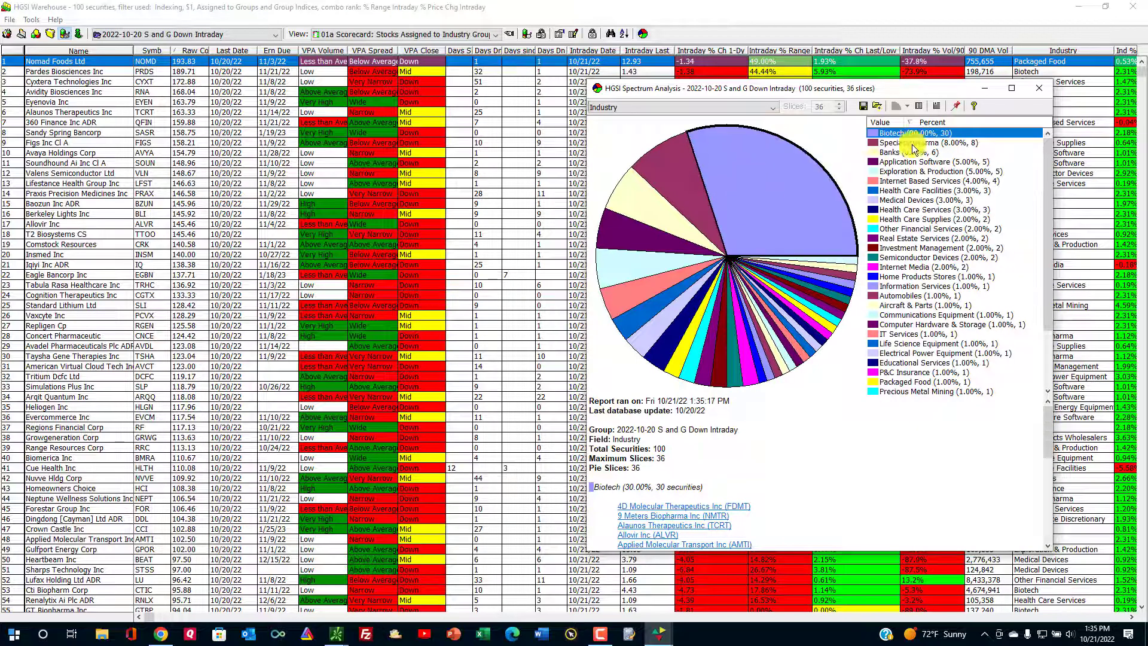
click(938, 144)
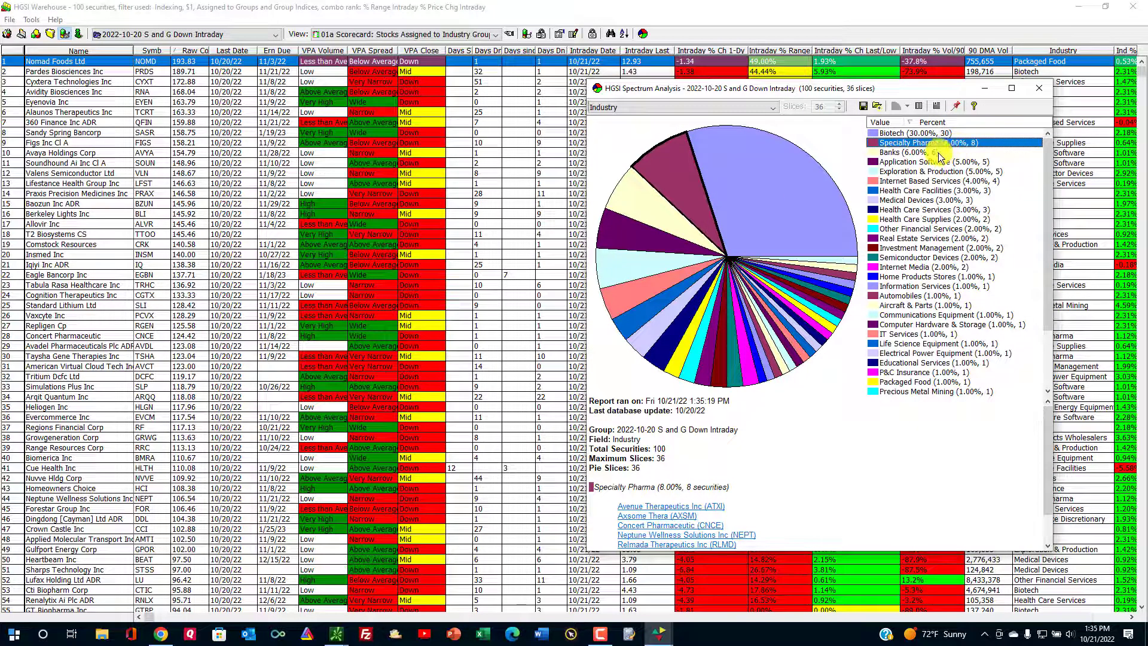
click(939, 153)
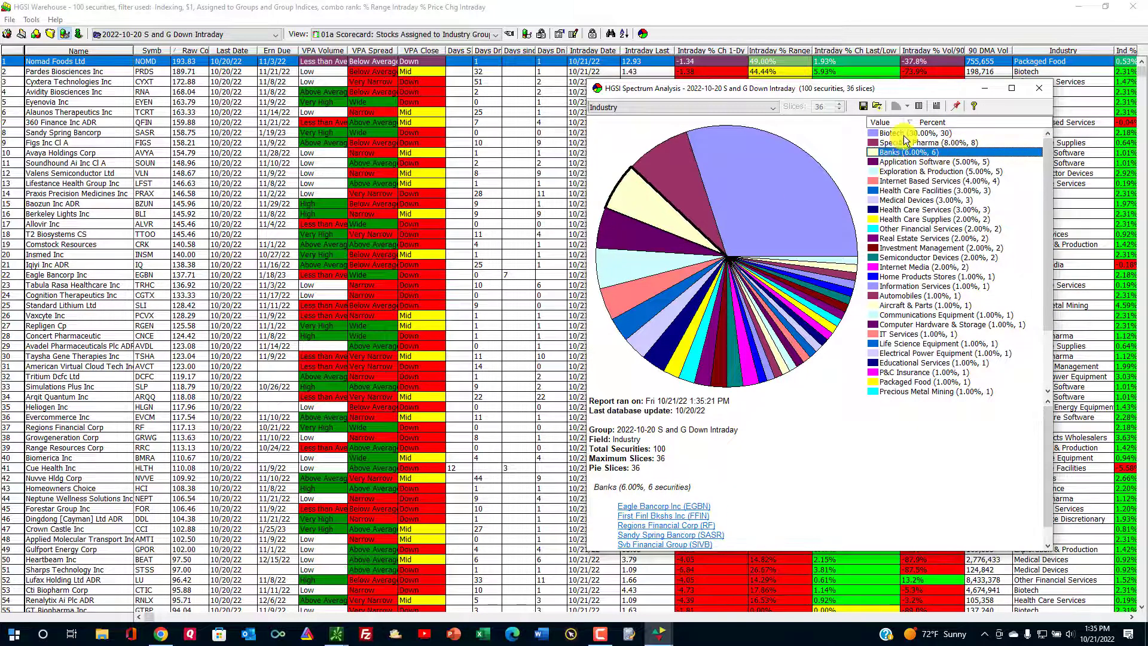
click(897, 132)
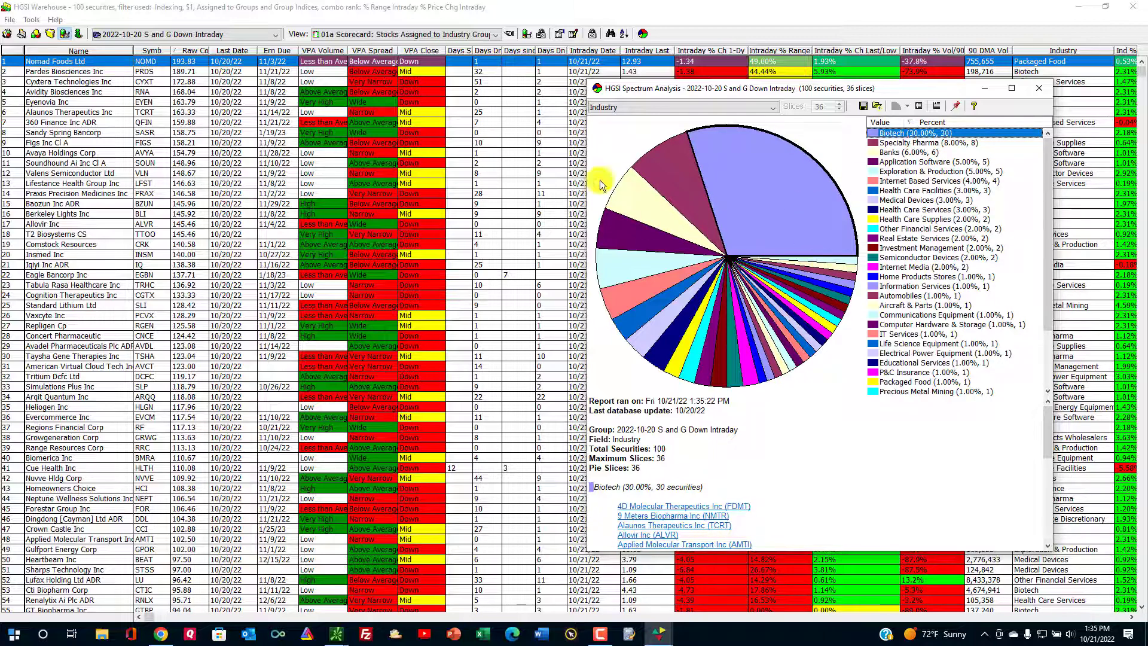
click(252, 33)
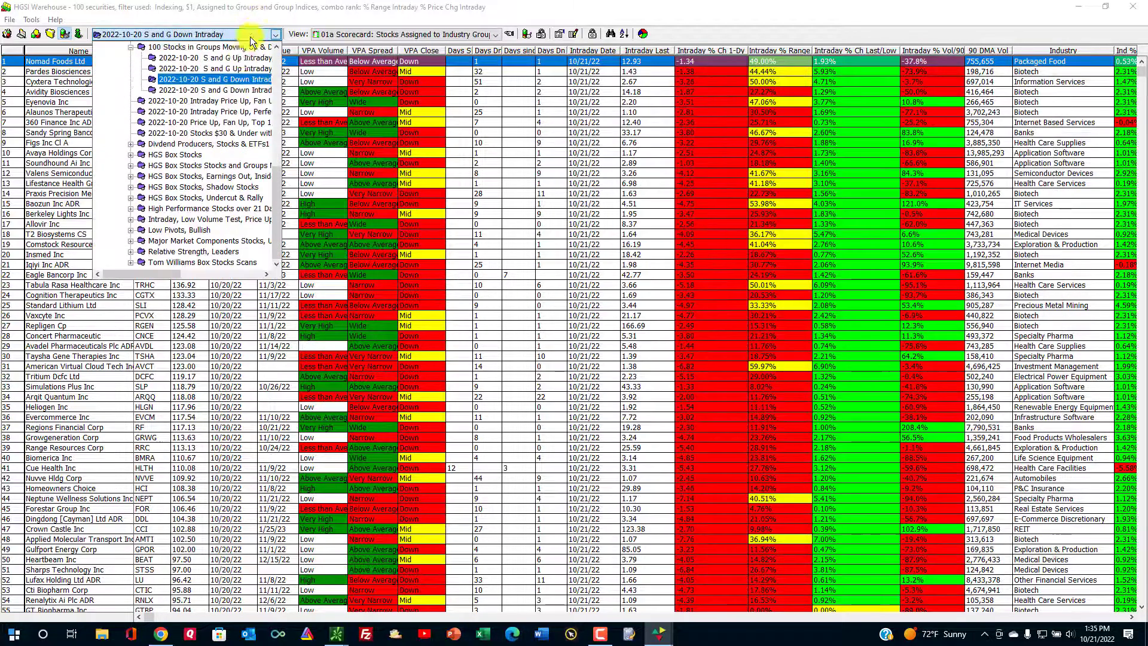
Chart the Down Intraday, $1 to $15 group's industries, view Specialty Pharma, then load S and G Up Intraday.
click(226, 91)
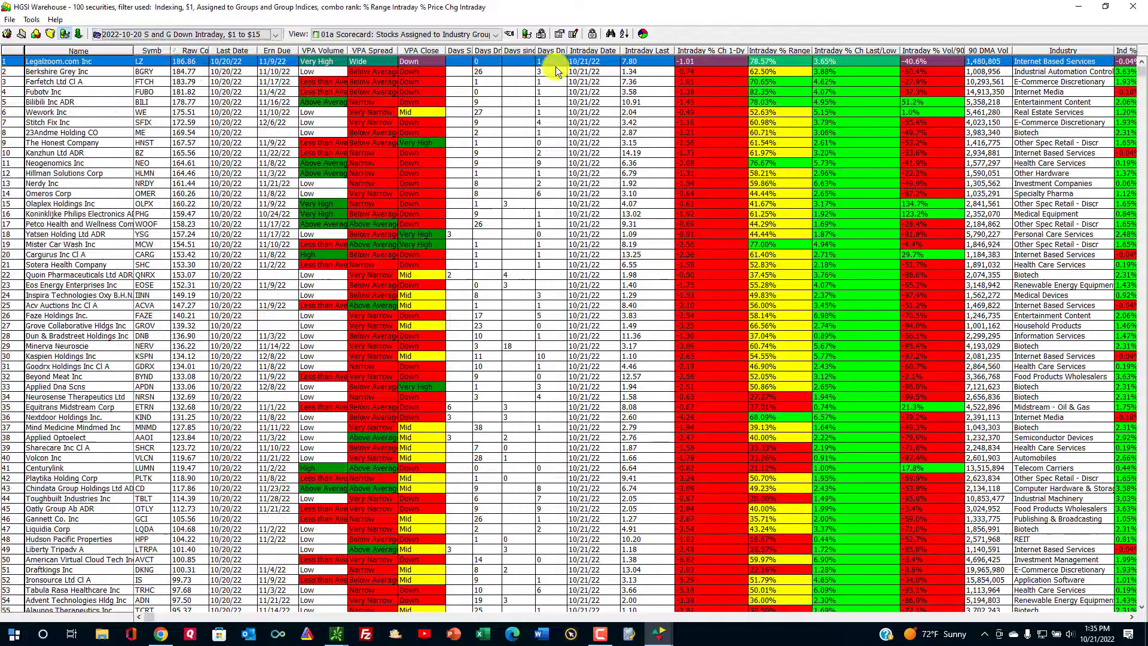
click(643, 33)
click(820, 209)
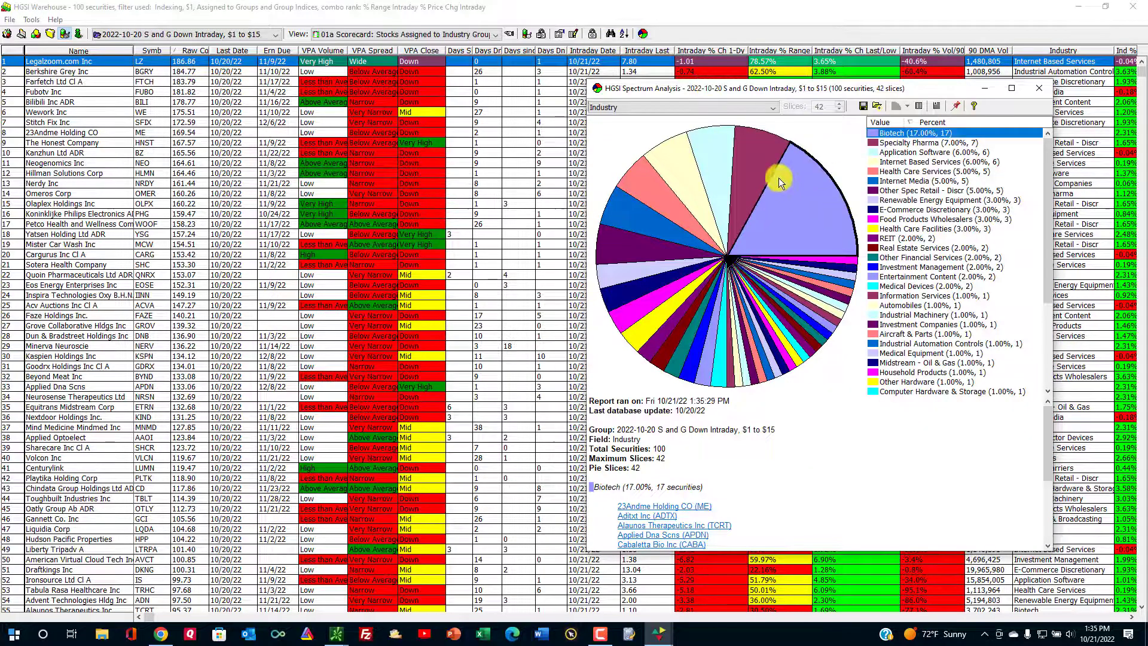
click(756, 159)
click(1039, 88)
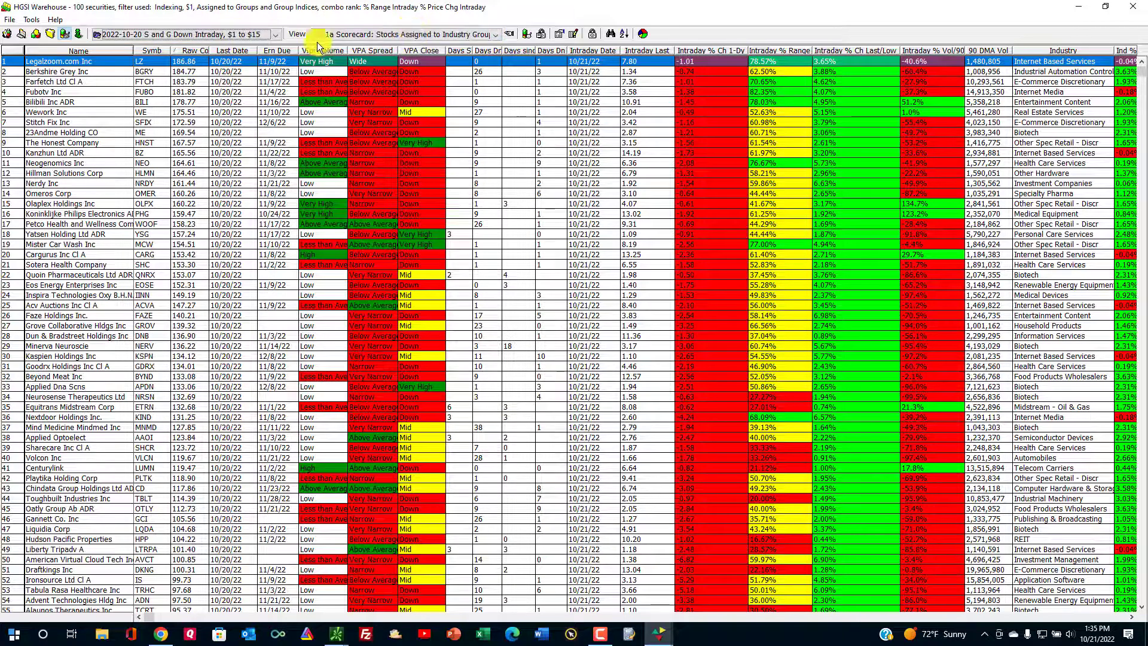
click(191, 33)
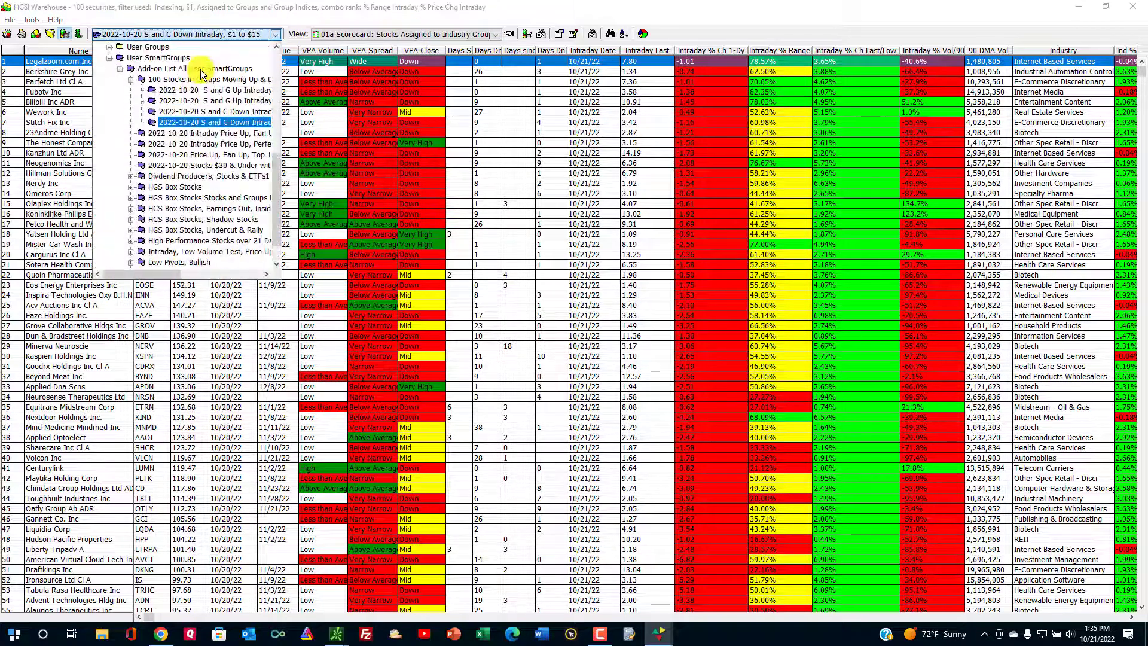
click(227, 158)
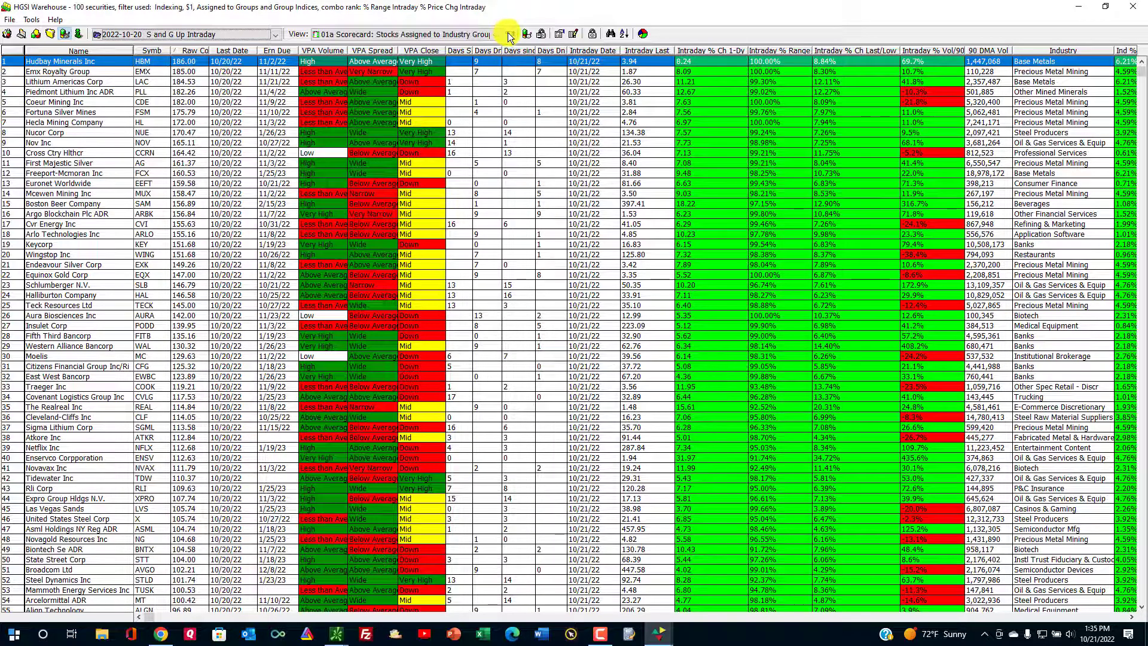
Apply the '03a 3 & 6 Crossover Indicator, Intraday' view, leaving five stocks led by Hecla Mining.
click(509, 35)
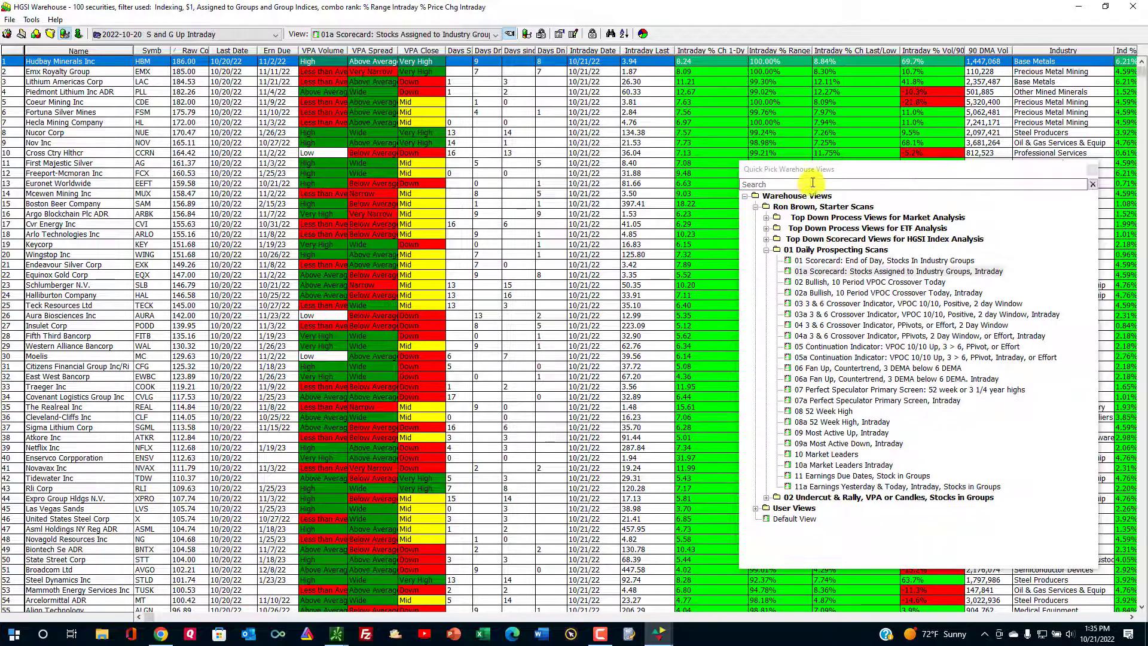
drag(826, 168, 734, 144)
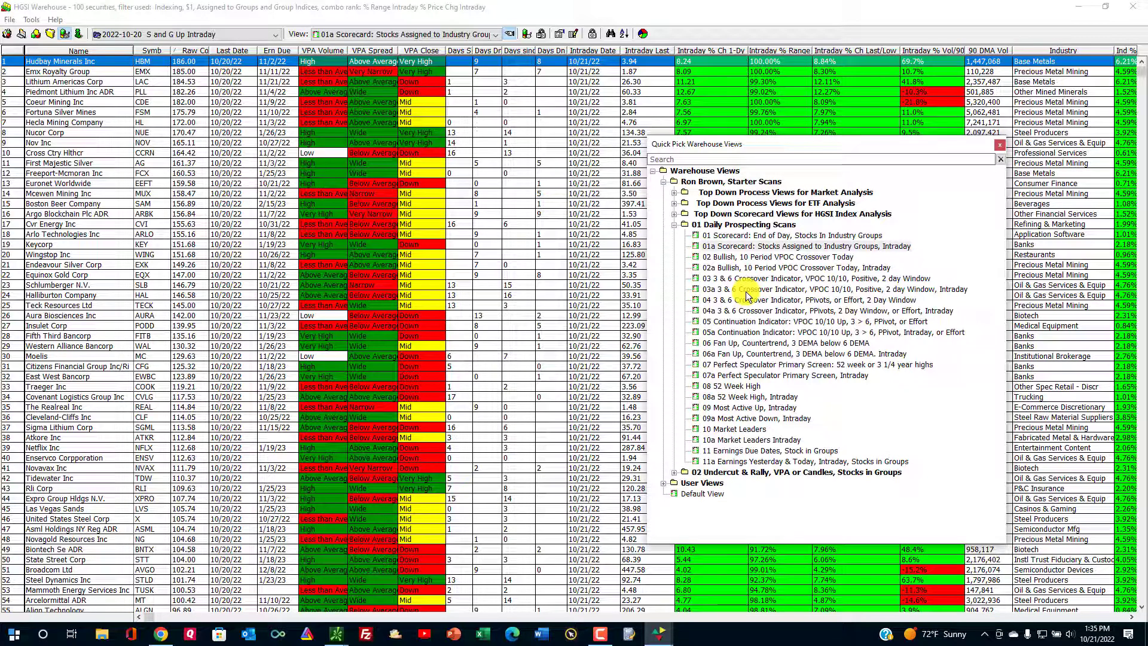
click(746, 291)
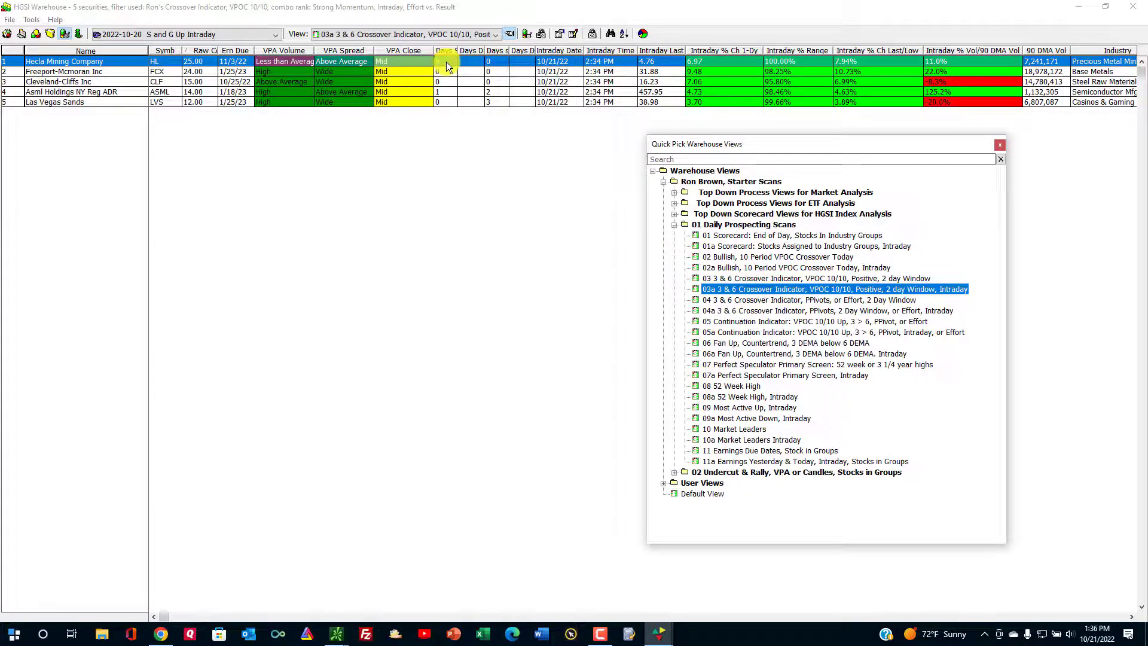
click(448, 95)
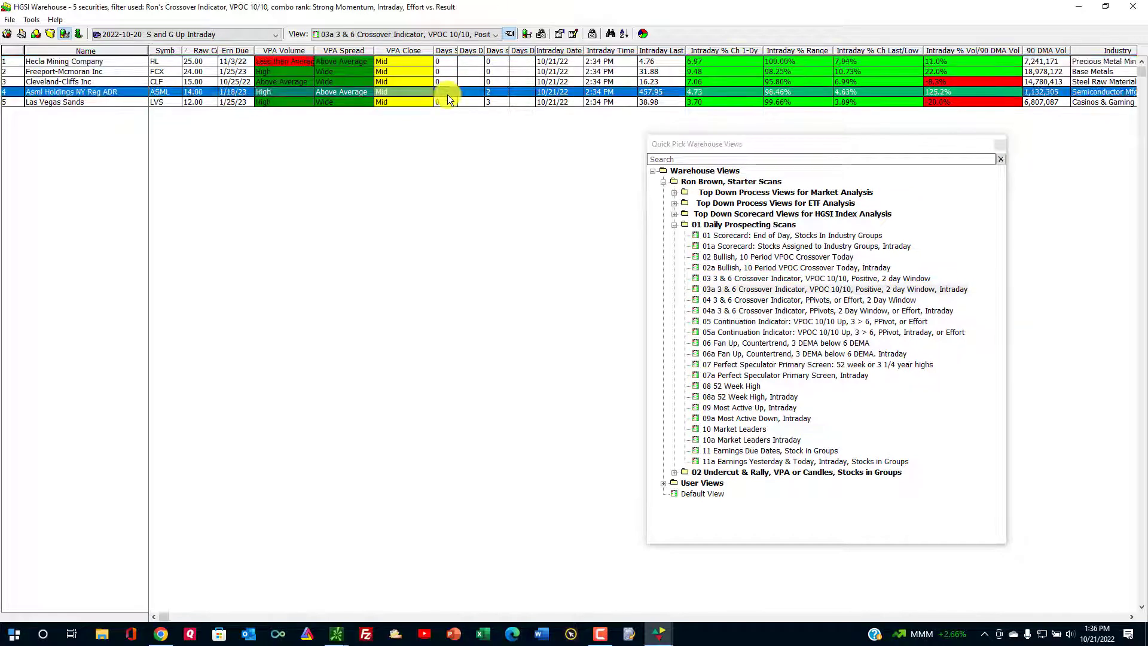
click(450, 65)
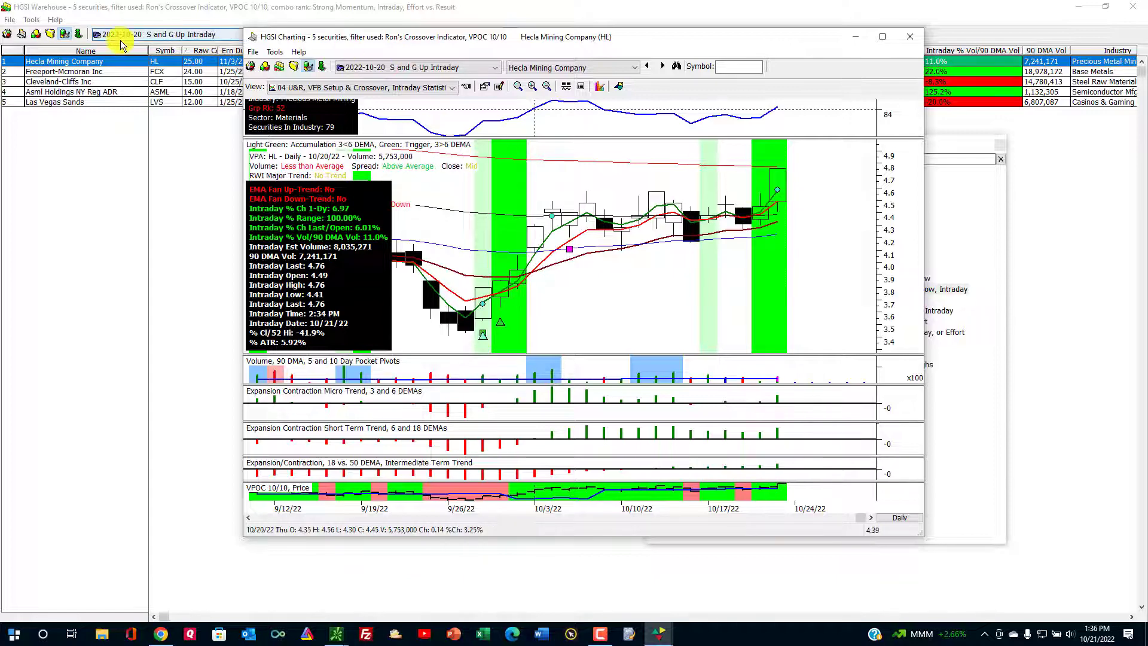
click(168, 25)
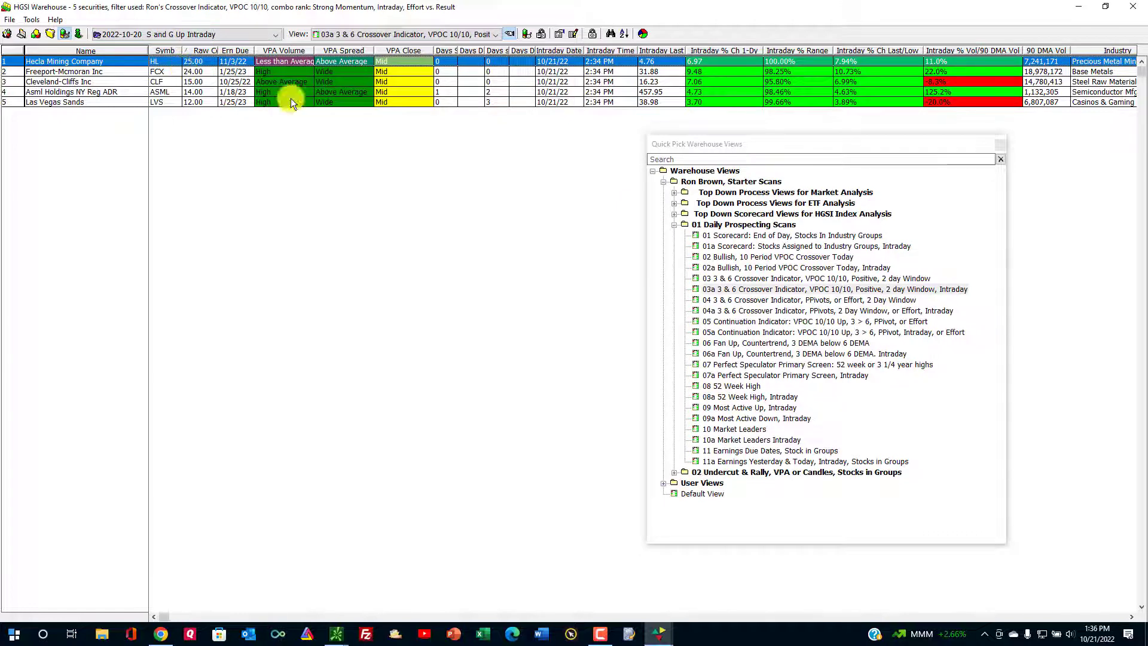
click(270, 71)
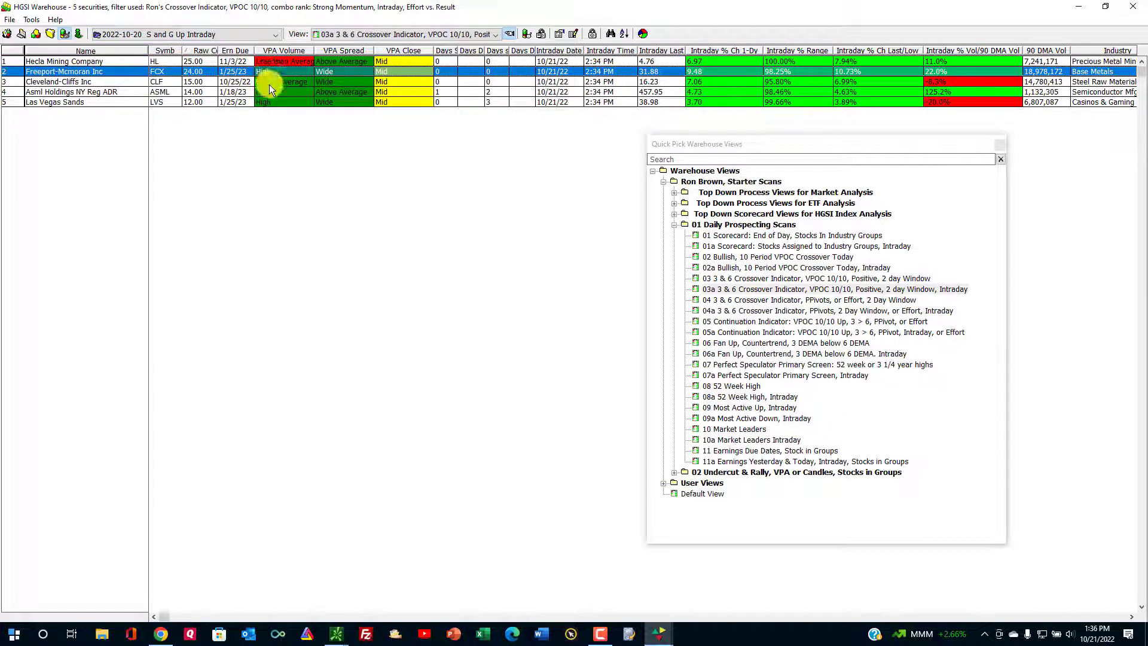
double_click(269, 85)
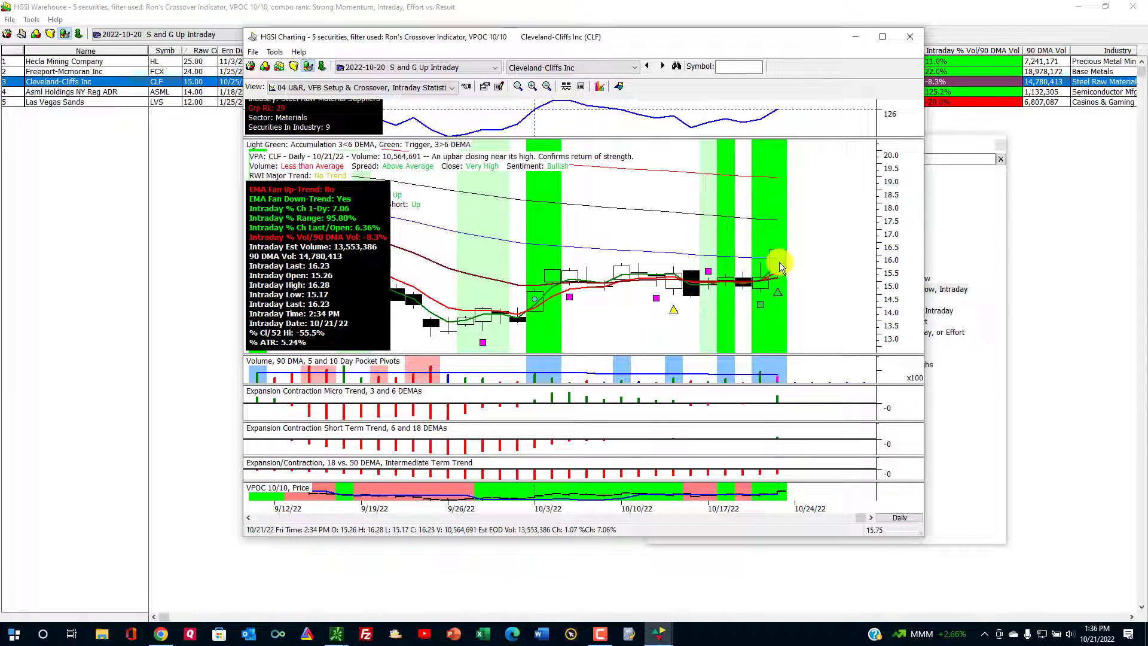
click(52, 84)
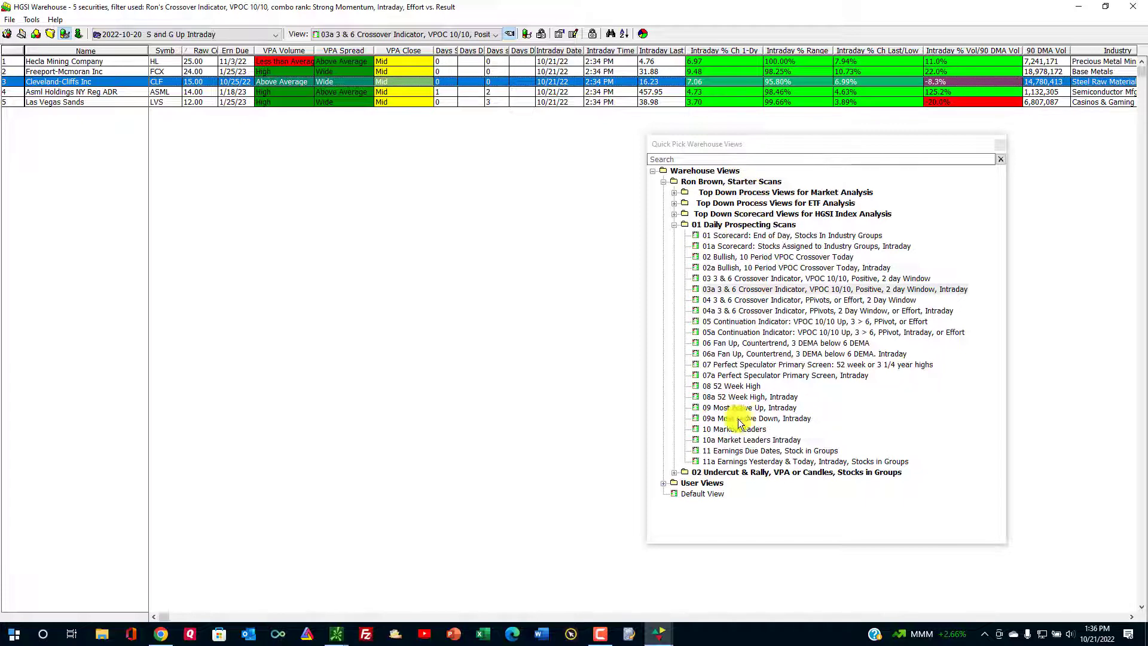
Reopen the Designer, select the S and G Down Intraday $1 to $15 group, and collapse 100 Stocks in Groups.
click(9, 36)
click(197, 191)
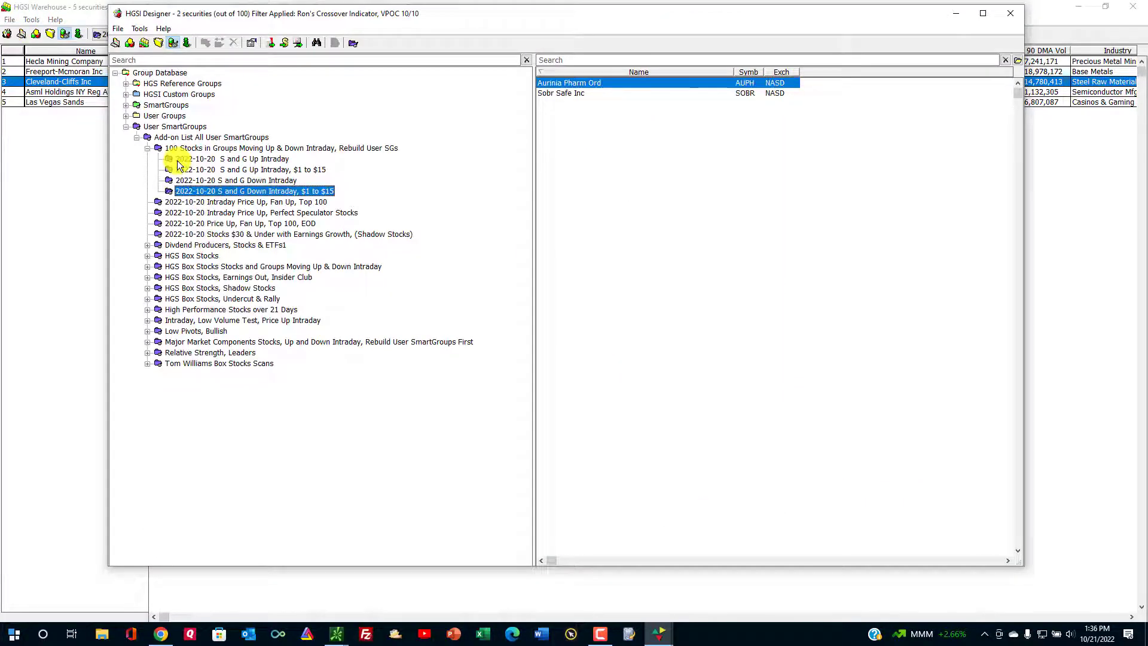
click(147, 147)
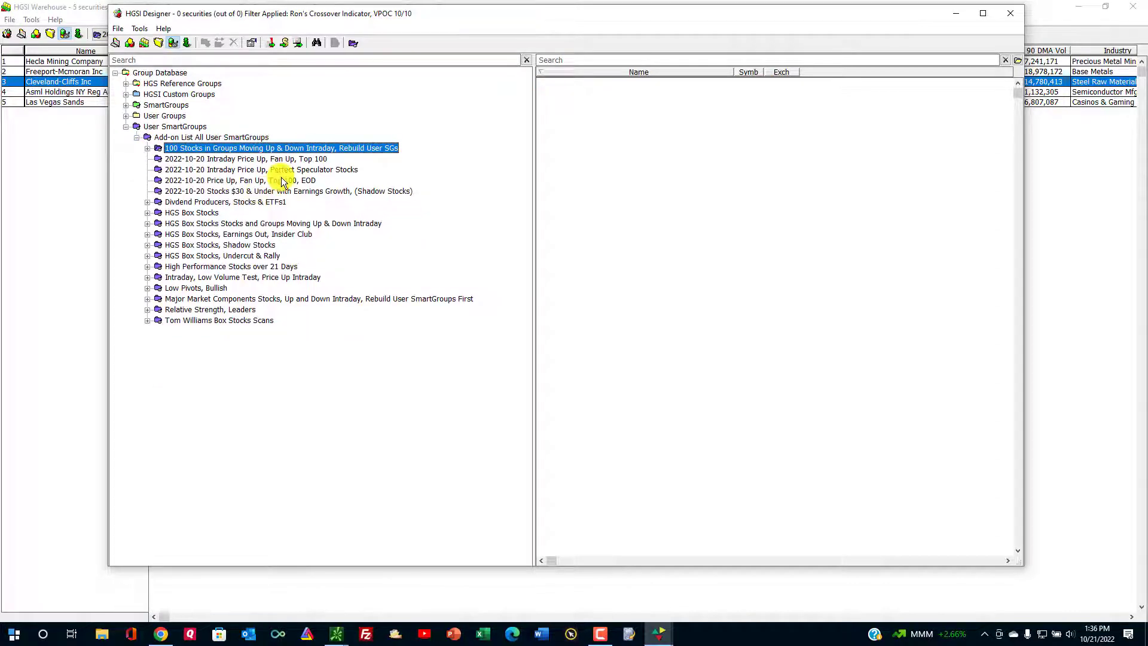